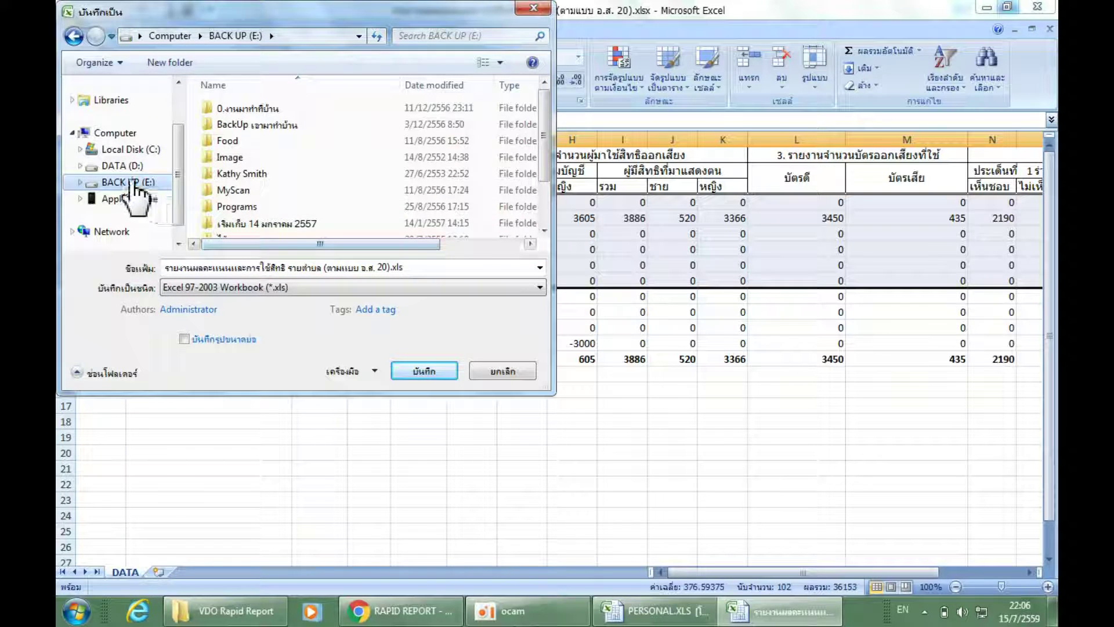
# Step: Save the sub-district report workbook in Excel 97-2003 (.xls) format to the Desktop folder on drive DATA (D:)
pyautogui.click(128, 166)
pyautogui.click(132, 149)
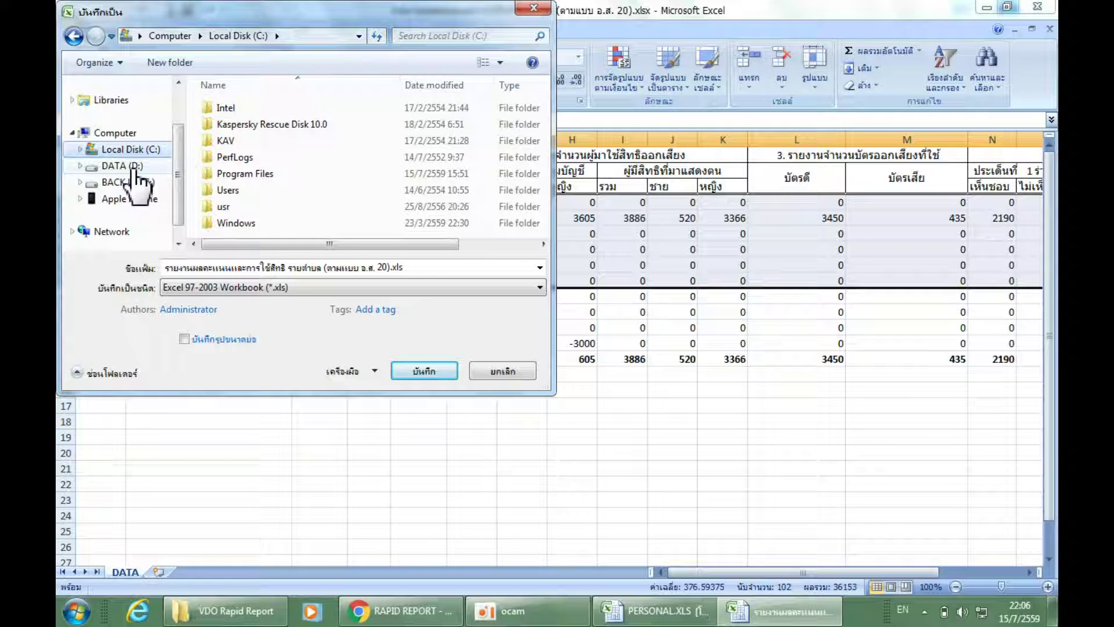
pyautogui.click(131, 167)
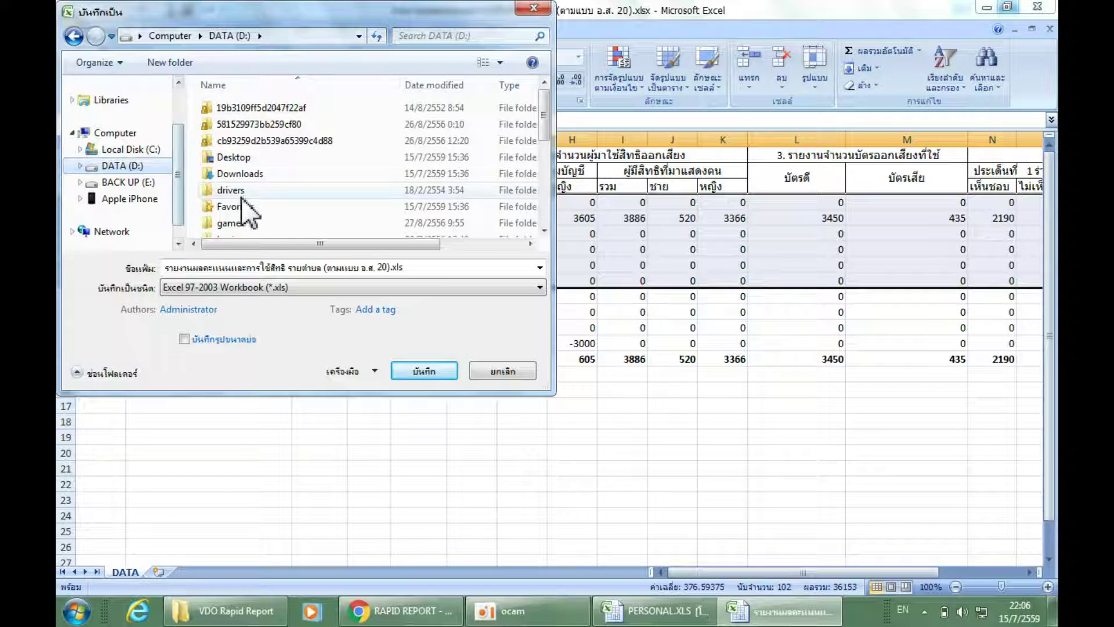
pyautogui.click(239, 161)
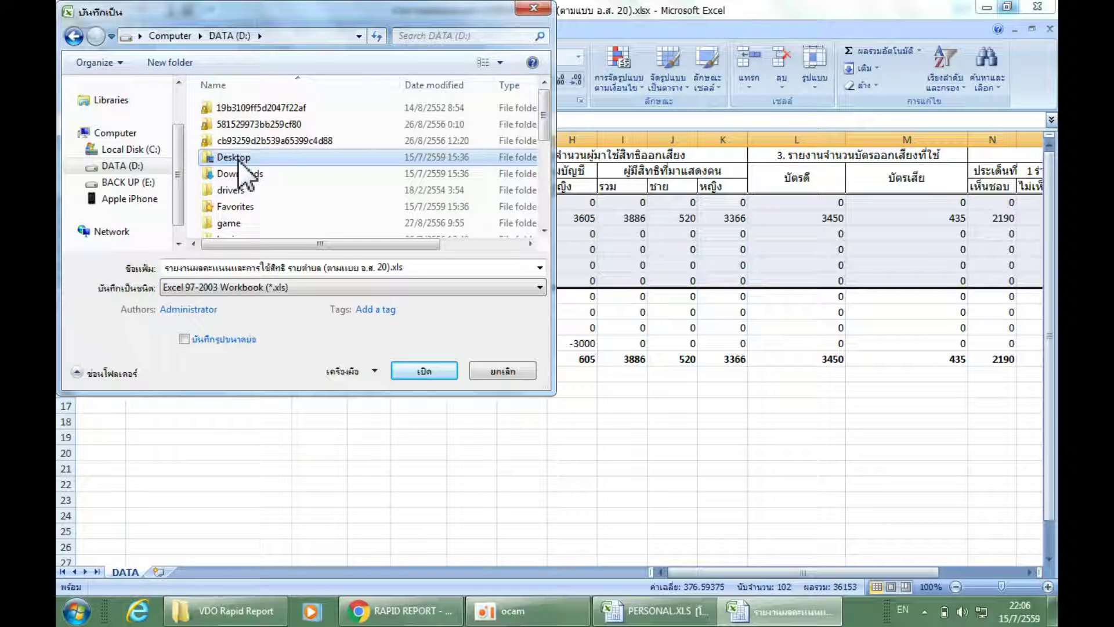
pyautogui.doubleClick(239, 161)
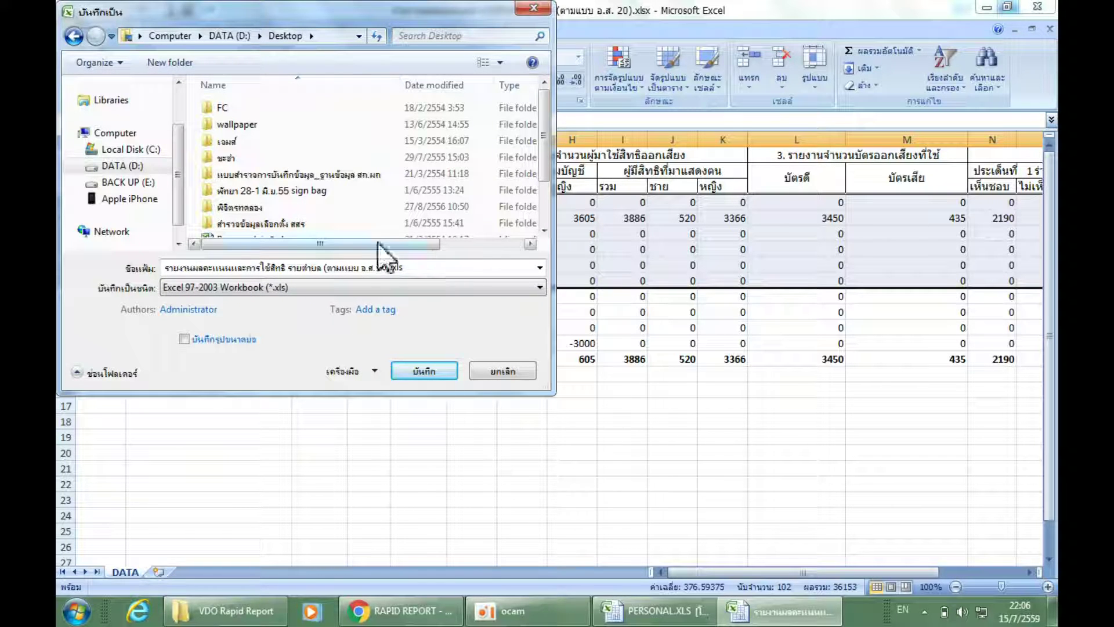
pyautogui.moveTo(545, 174); pyautogui.dragTo(542, 238)
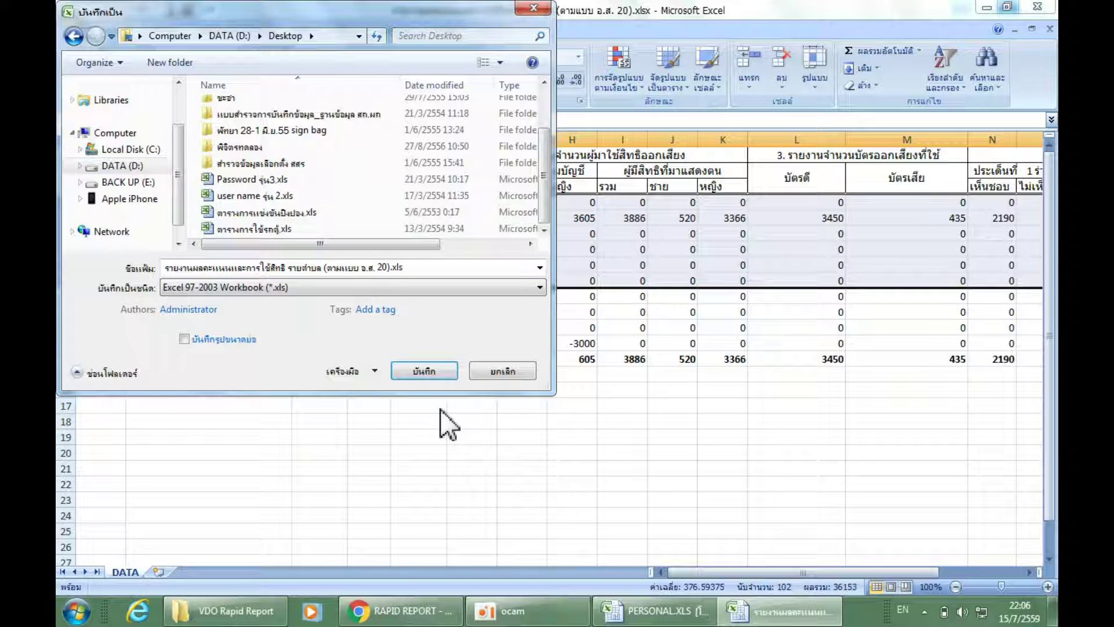
pyautogui.click(426, 372)
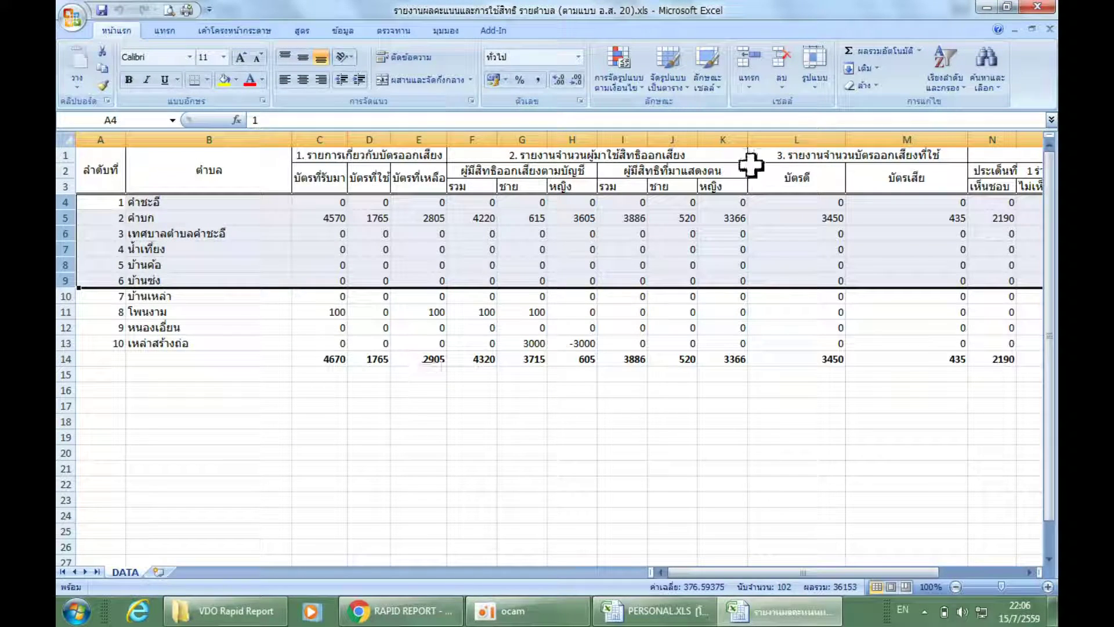
# Step: In Windows Explorer, check the saved .xls report in the Desktop folder on DATA (D:), widening the Name column to read its full file name
pyautogui.click(986, 9)
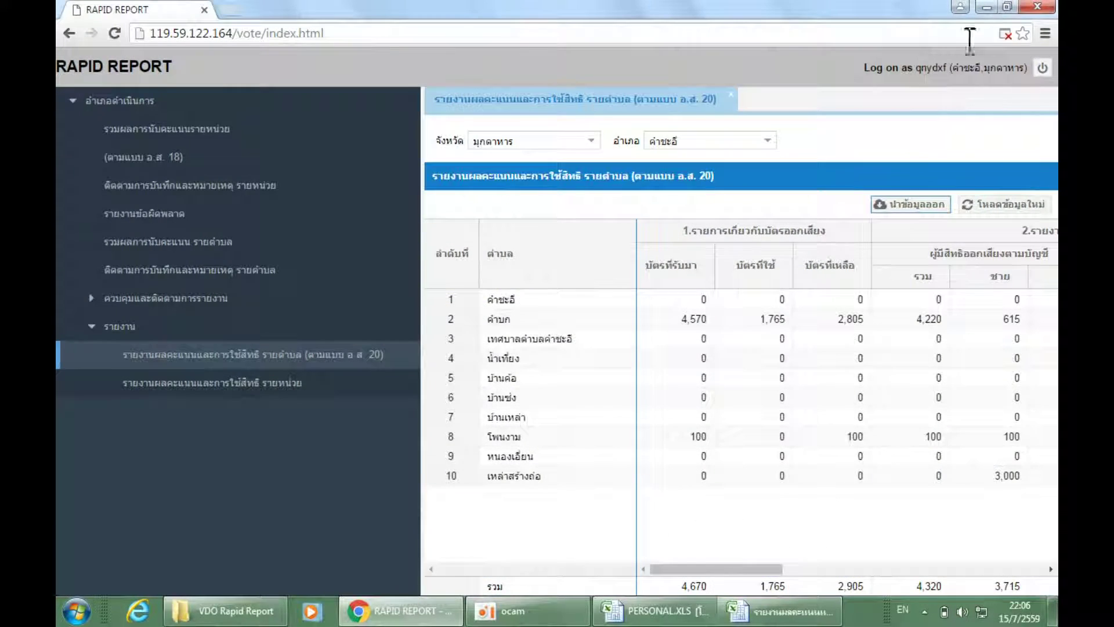
pyautogui.click(987, 8)
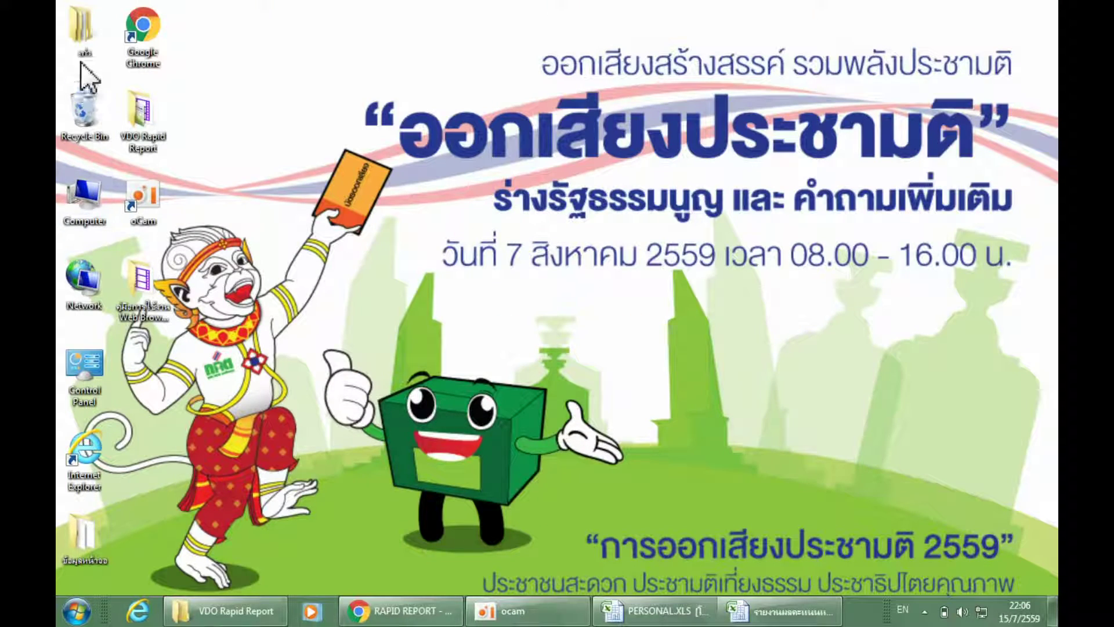
pyautogui.doubleClick(86, 210)
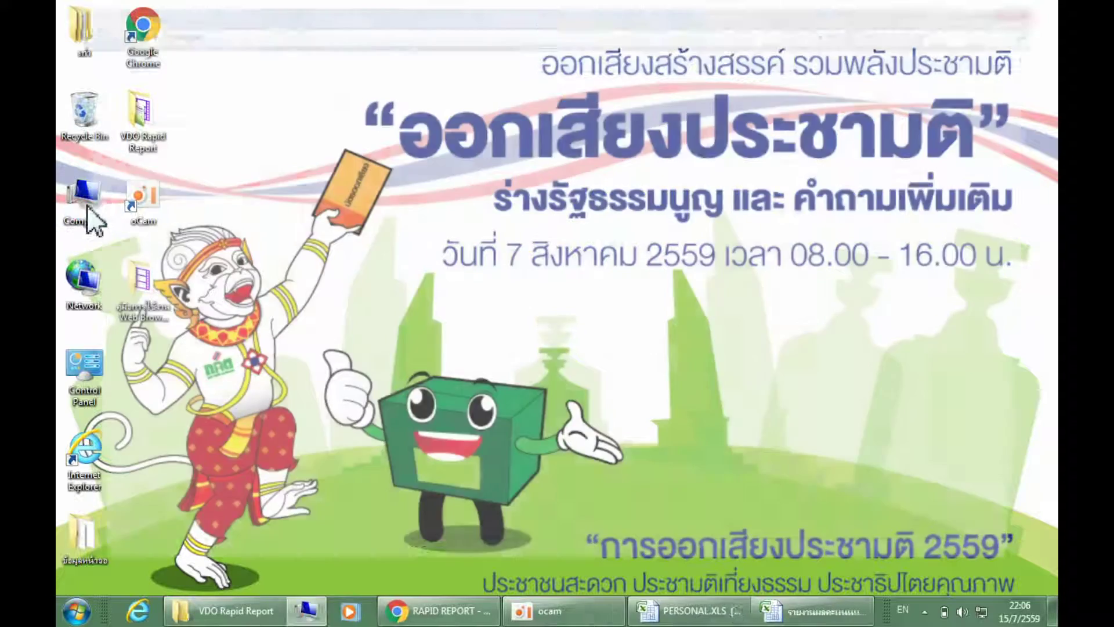
pyautogui.click(145, 183)
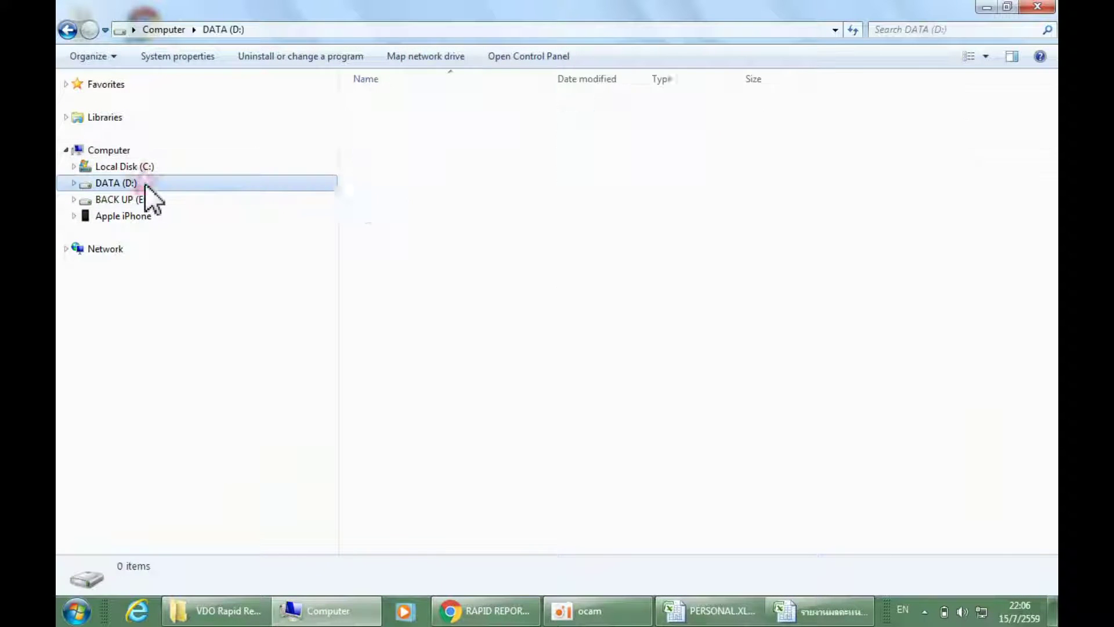
pyautogui.doubleClick(390, 153)
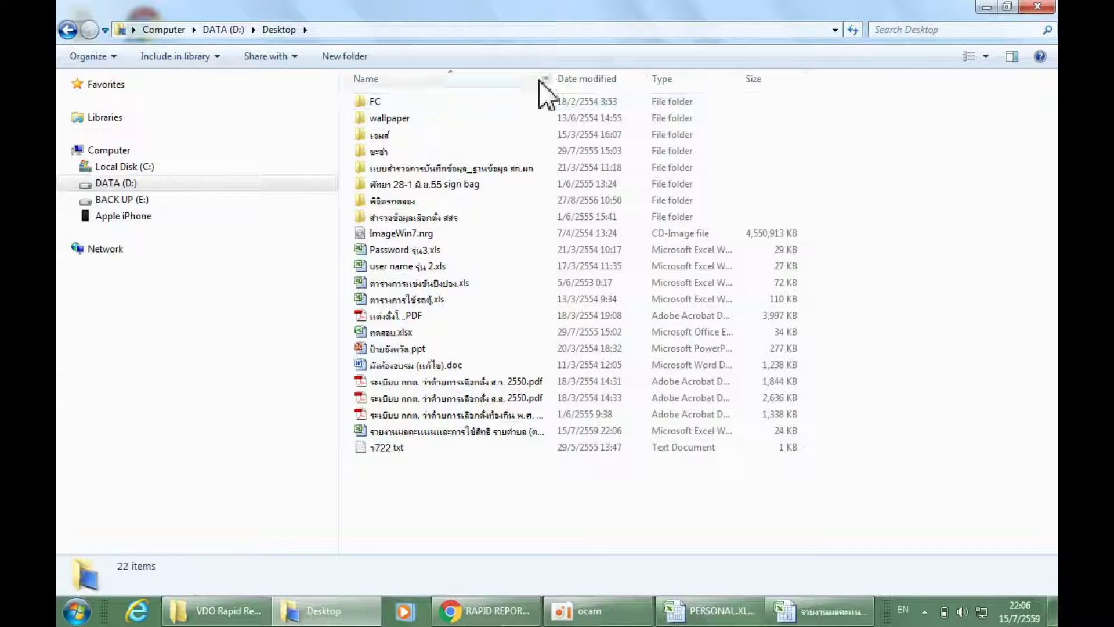
pyautogui.moveTo(553, 75); pyautogui.dragTo(684, 106)
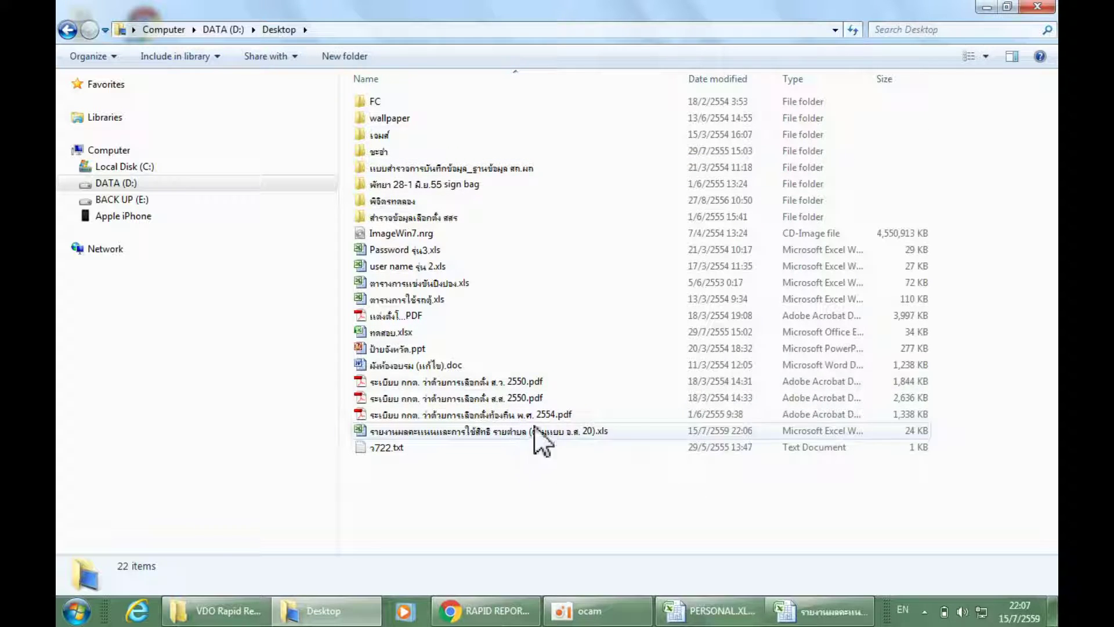
pyautogui.click(987, 7)
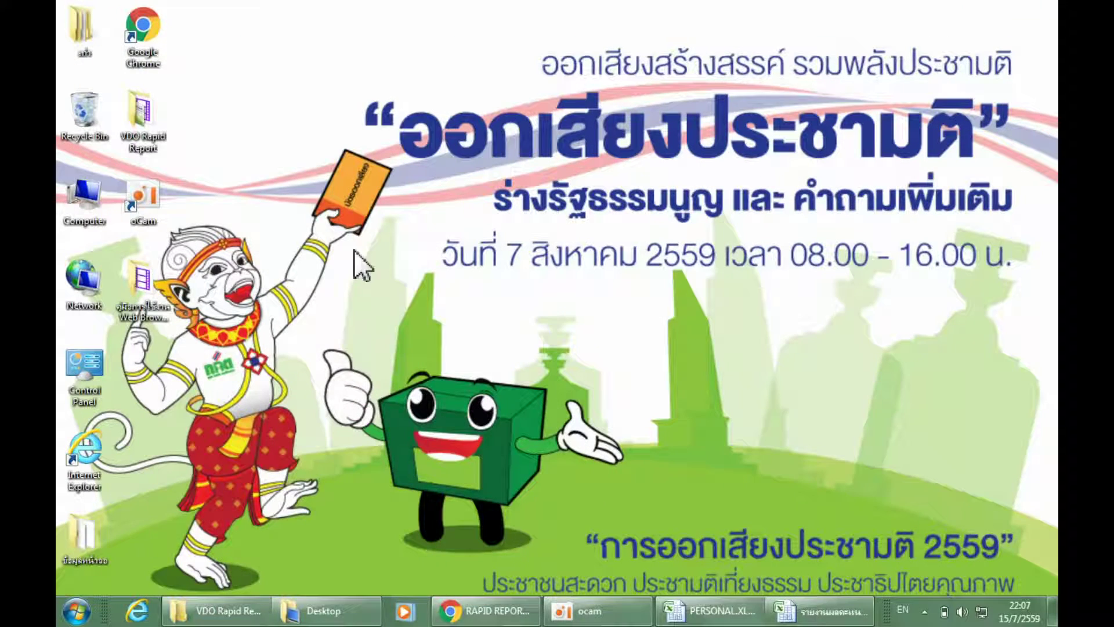
# Step: Return to RAPID REPORT in Chrome and load the รายงานผลคะแนนและการใช้สิทธิ รายหน่วย report for district คำชะอี
pyautogui.click(486, 611)
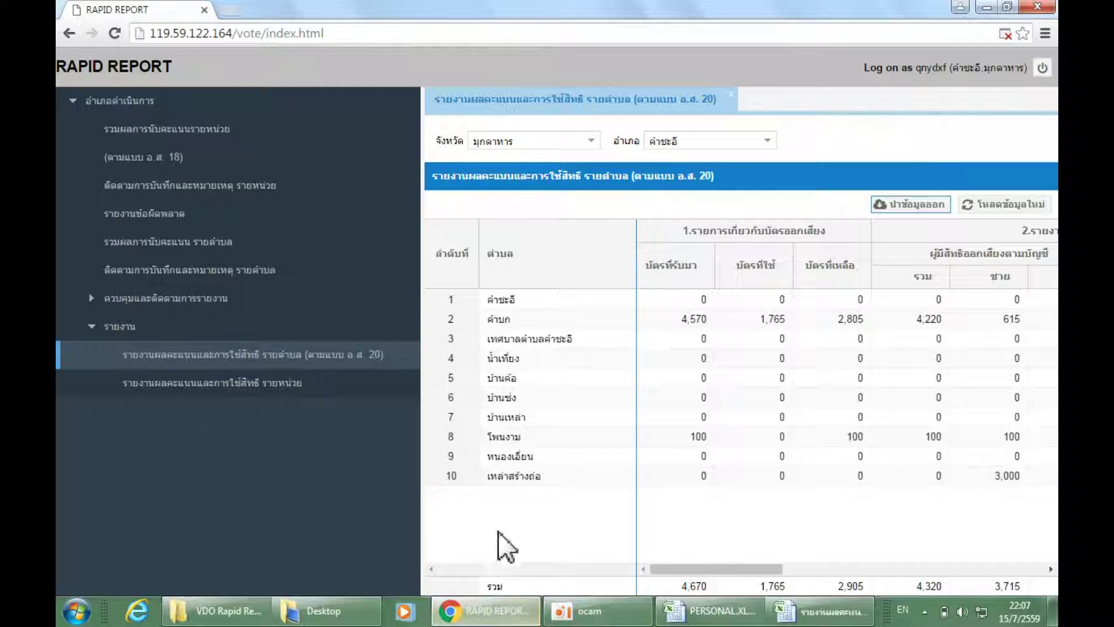
pyautogui.click(274, 384)
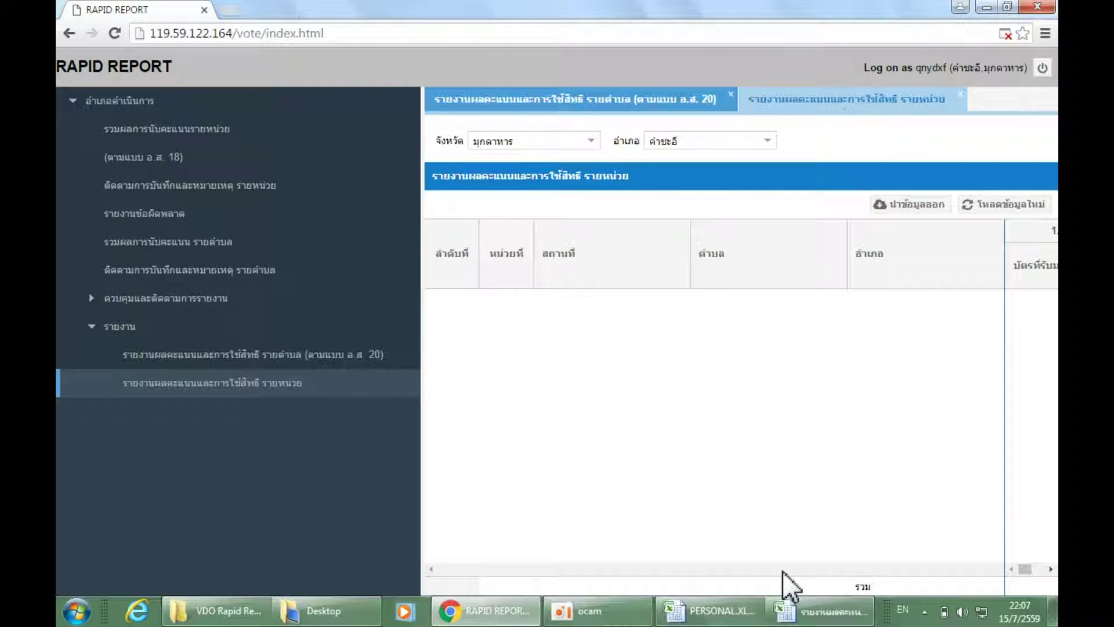
pyautogui.click(1051, 569)
pyautogui.click(1051, 569)
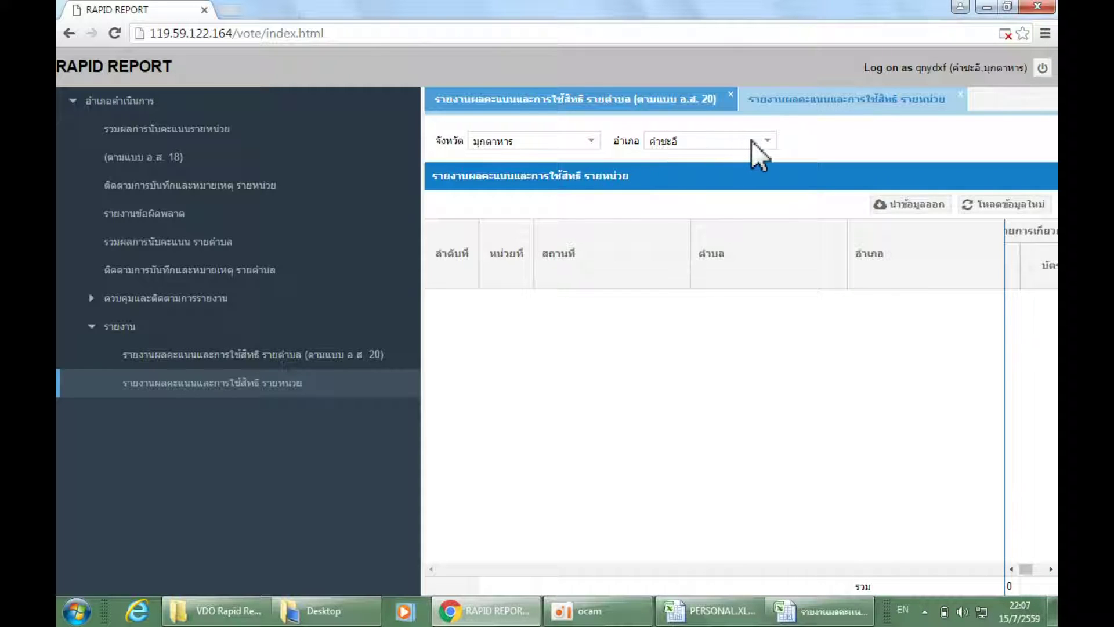
pyautogui.click(766, 143)
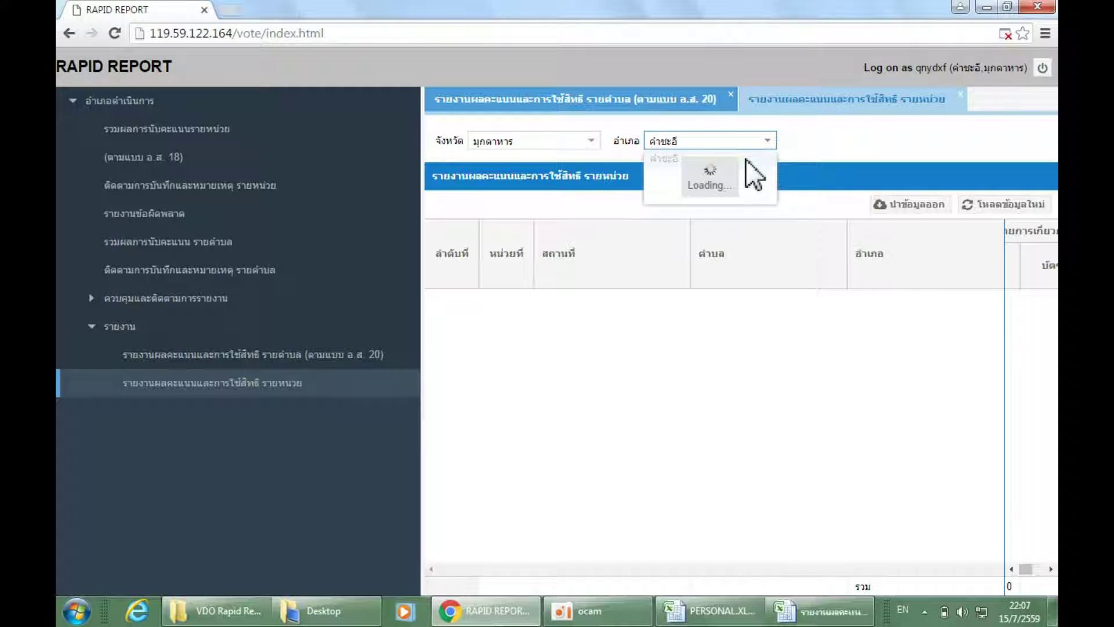
pyautogui.click(680, 159)
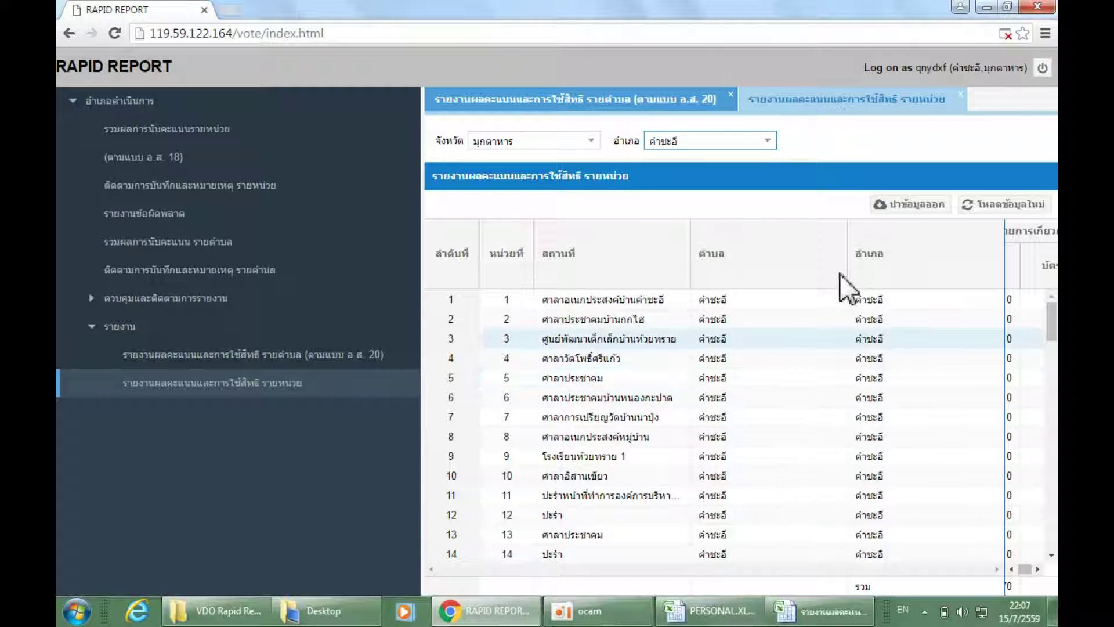
# Step: Narrow the สถานที่, ตำบล and อำเภอ columns and widen the บัตรที่รับมา column in the per-unit report
pyautogui.click(775, 566)
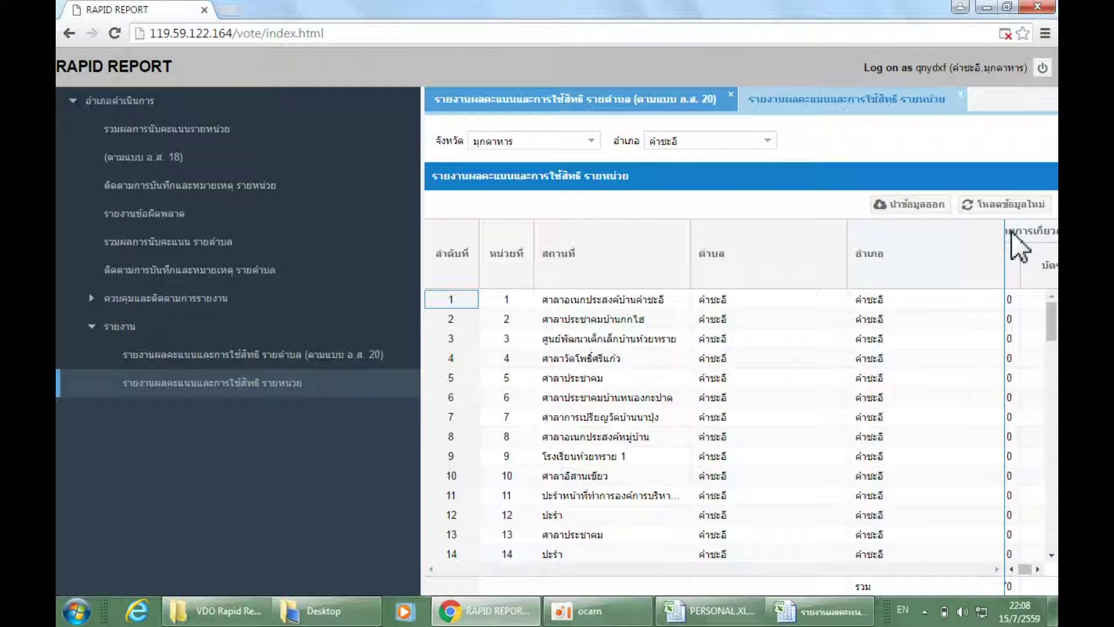
pyautogui.moveTo(1005, 235); pyautogui.dragTo(915, 238)
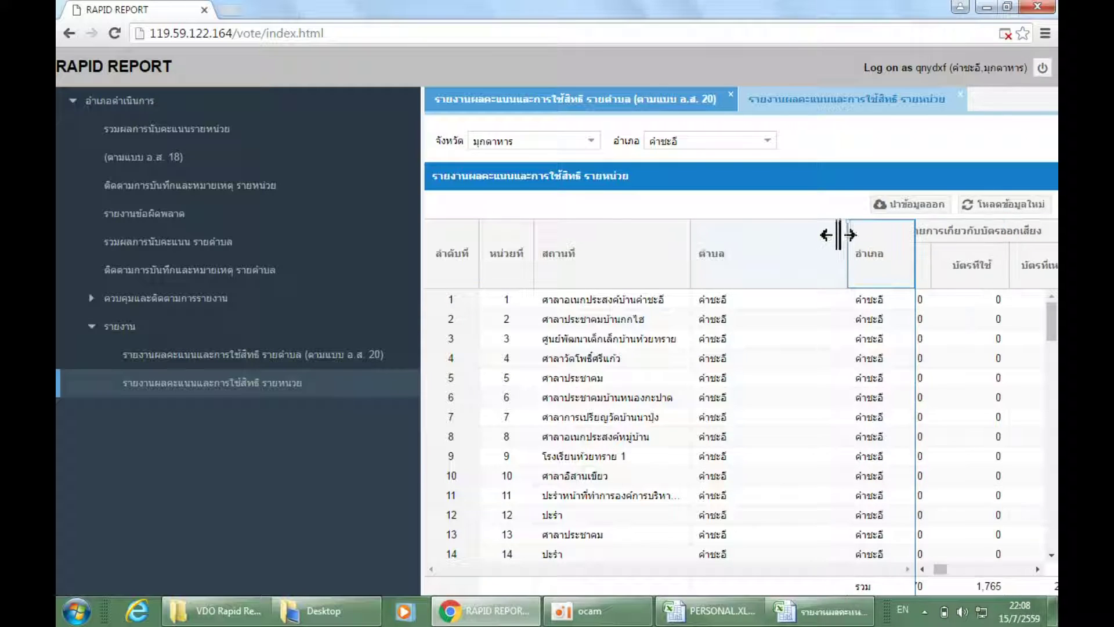
pyautogui.moveTo(846, 235); pyautogui.dragTo(607, 239)
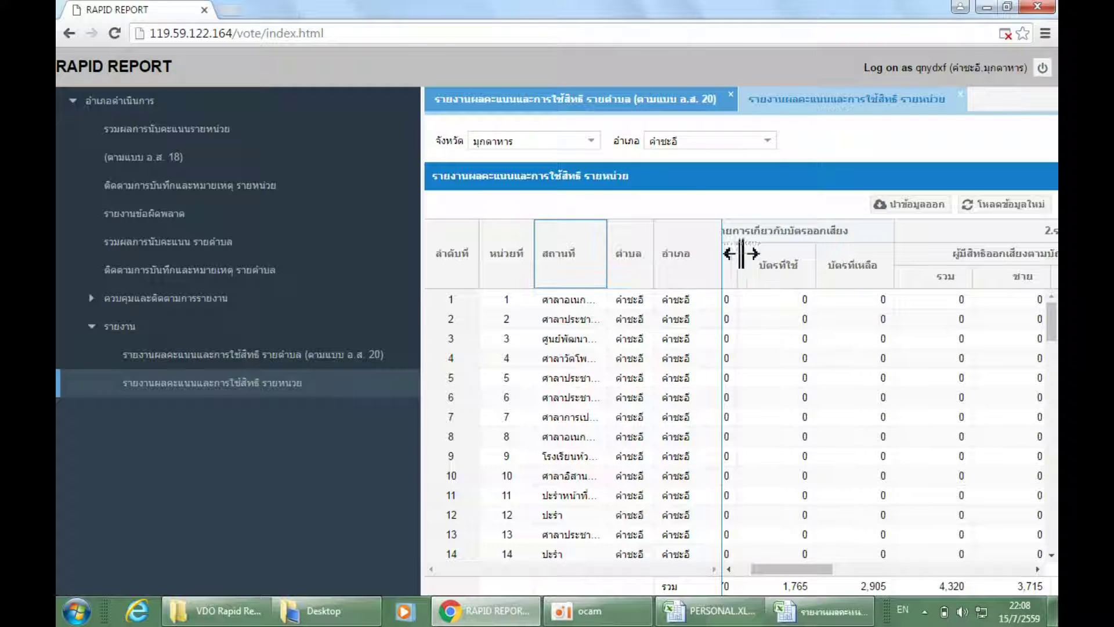
pyautogui.moveTo(739, 249)
pyautogui.mouseDown()
pyautogui.moveTo(784, 249)
pyautogui.moveTo(760, 249)
pyautogui.mouseUp()
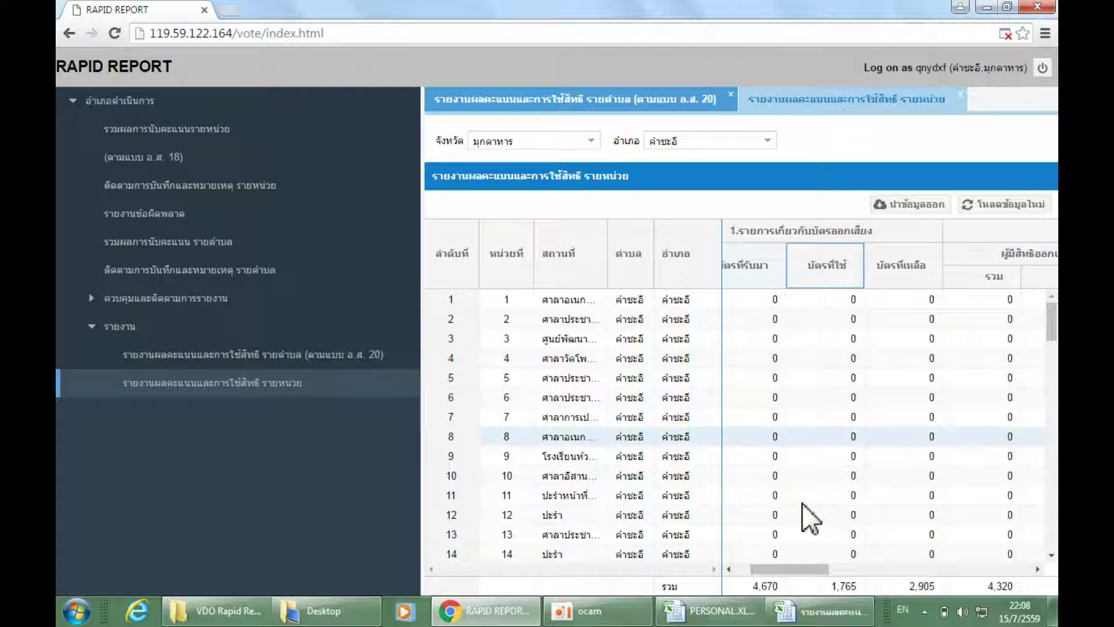
# Step: Examine the per-unit report across all column groups and down to the last polling unit
pyautogui.click(792, 562)
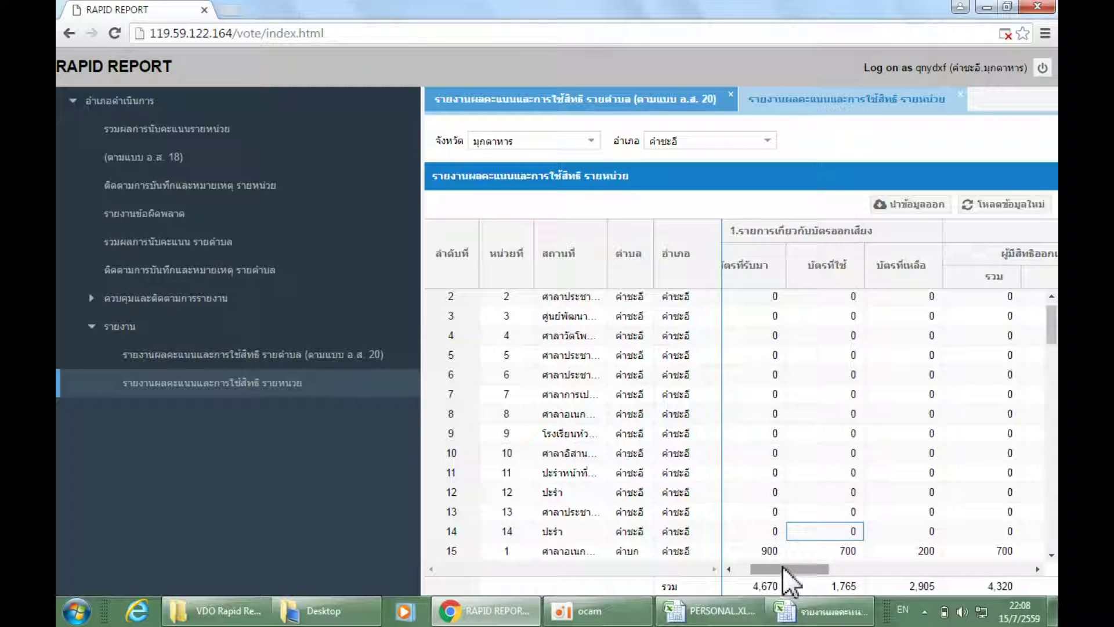
pyautogui.moveTo(787, 568); pyautogui.dragTo(1006, 552)
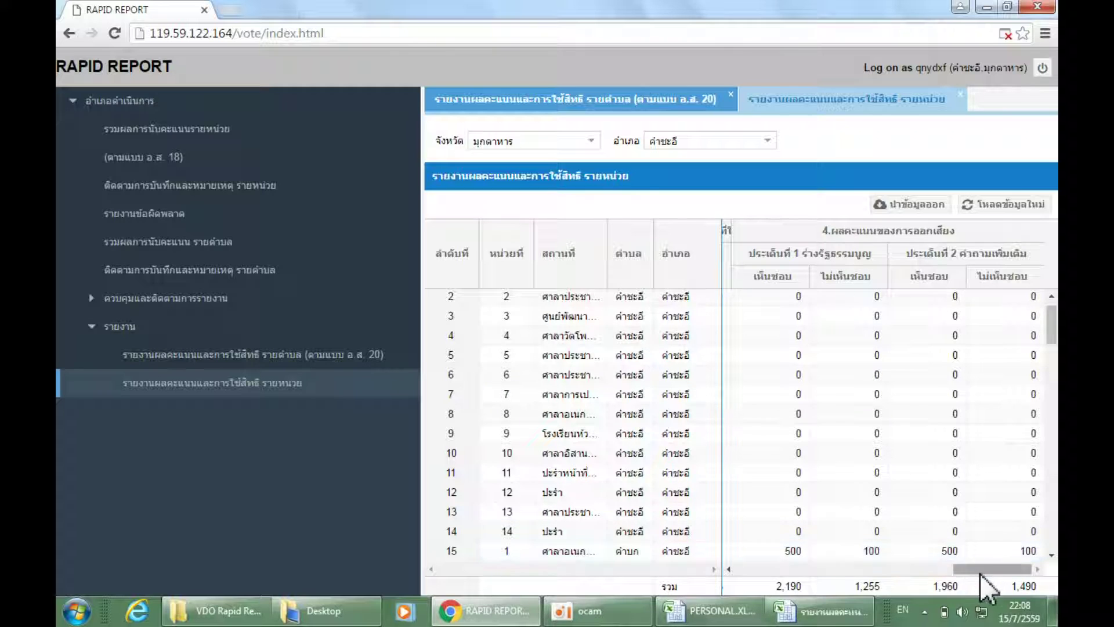
pyautogui.moveTo(980, 570); pyautogui.dragTo(752, 570)
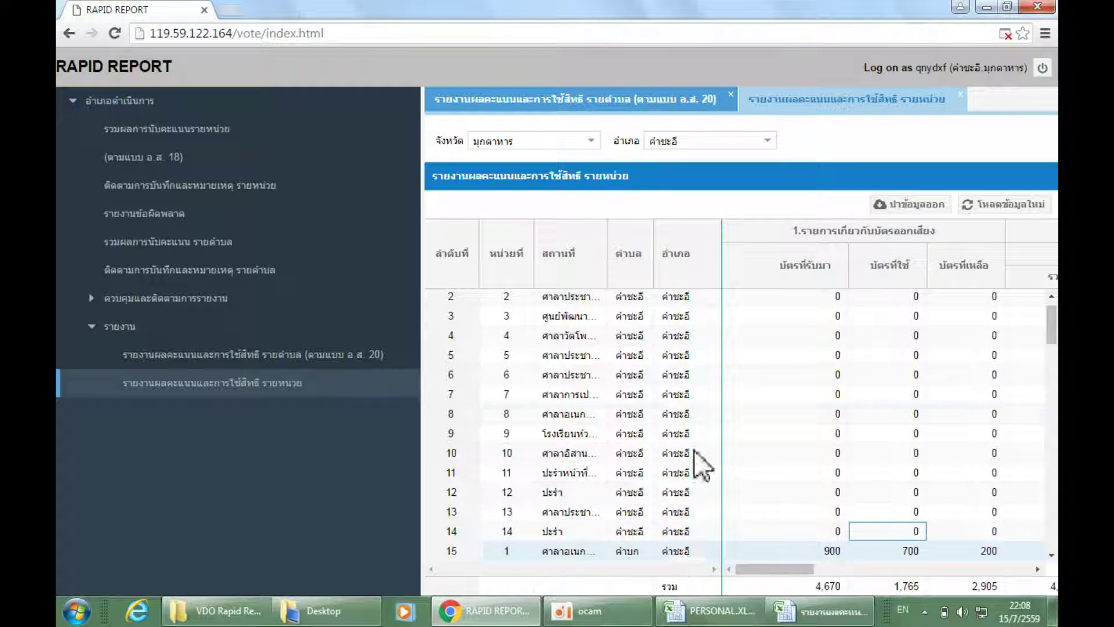
pyautogui.scroll(-5, 638, 539)
pyautogui.scroll(-15, 580, 557)
pyautogui.scroll(-2, 634, 395)
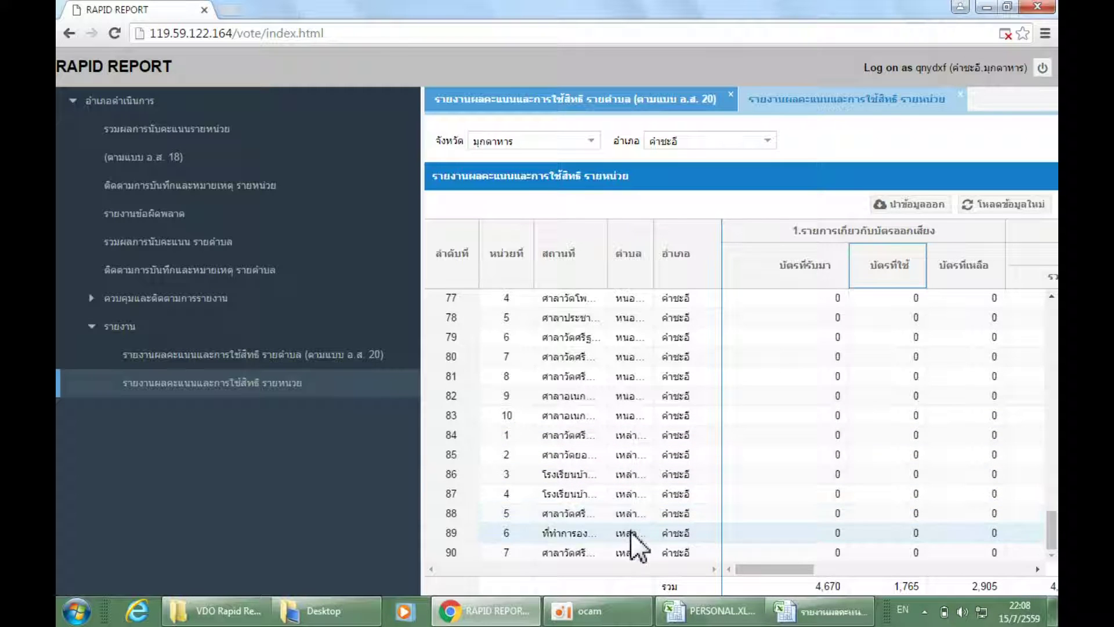
pyautogui.moveTo(779, 568)
pyautogui.mouseDown()
pyautogui.moveTo(1018, 570)
pyautogui.moveTo(756, 567)
pyautogui.mouseUp()
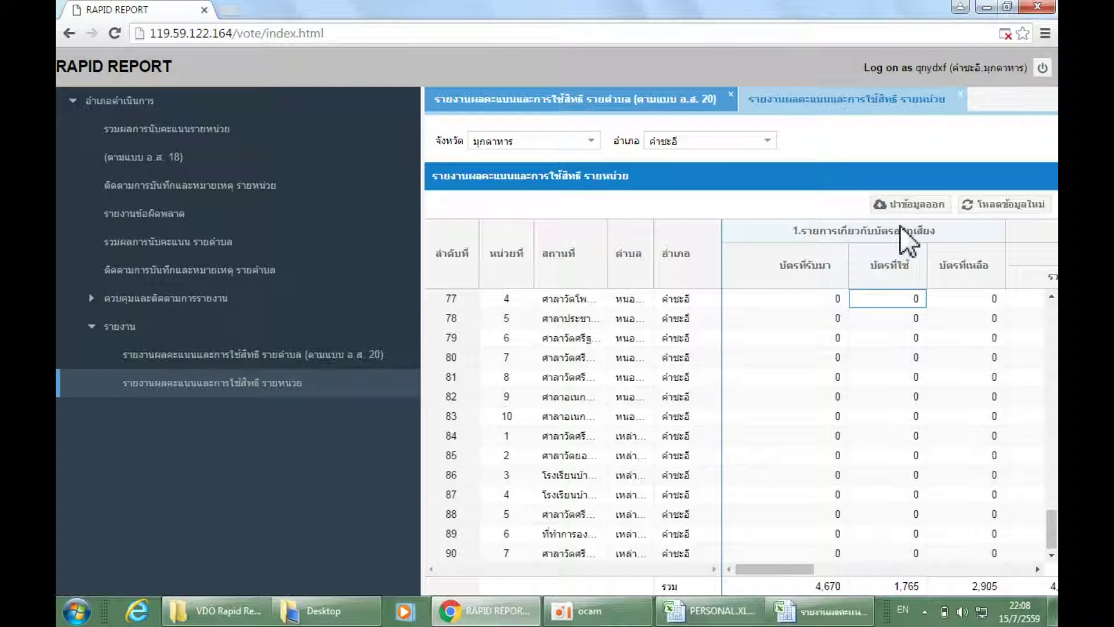
# Step: Reload the per-unit report data and export it as an Excel file, confirming the export
pyautogui.click(996, 206)
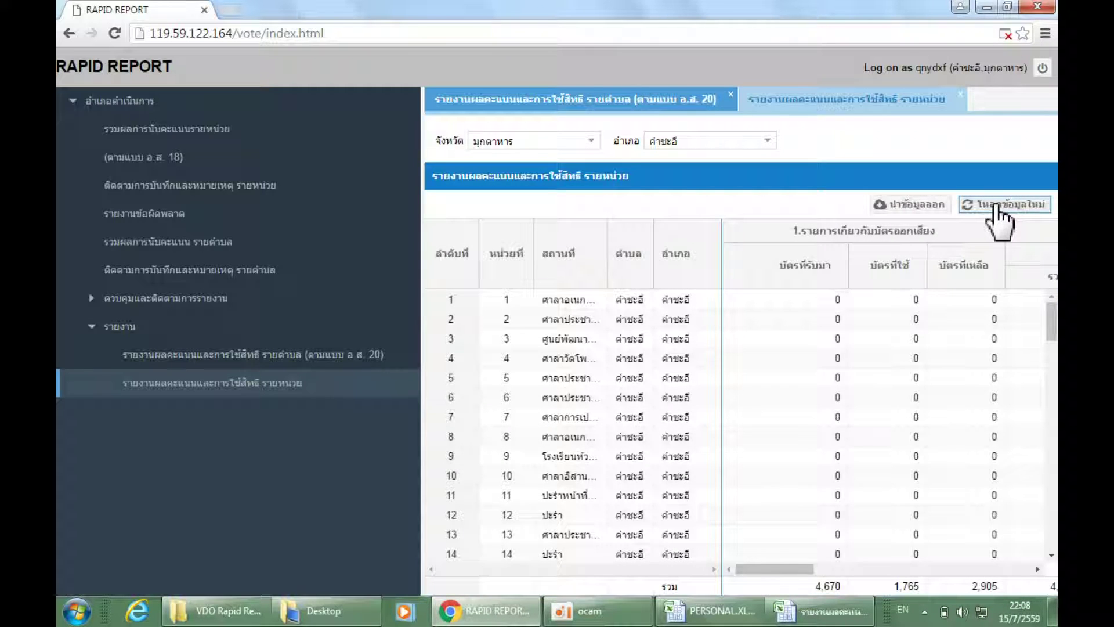
pyautogui.click(913, 209)
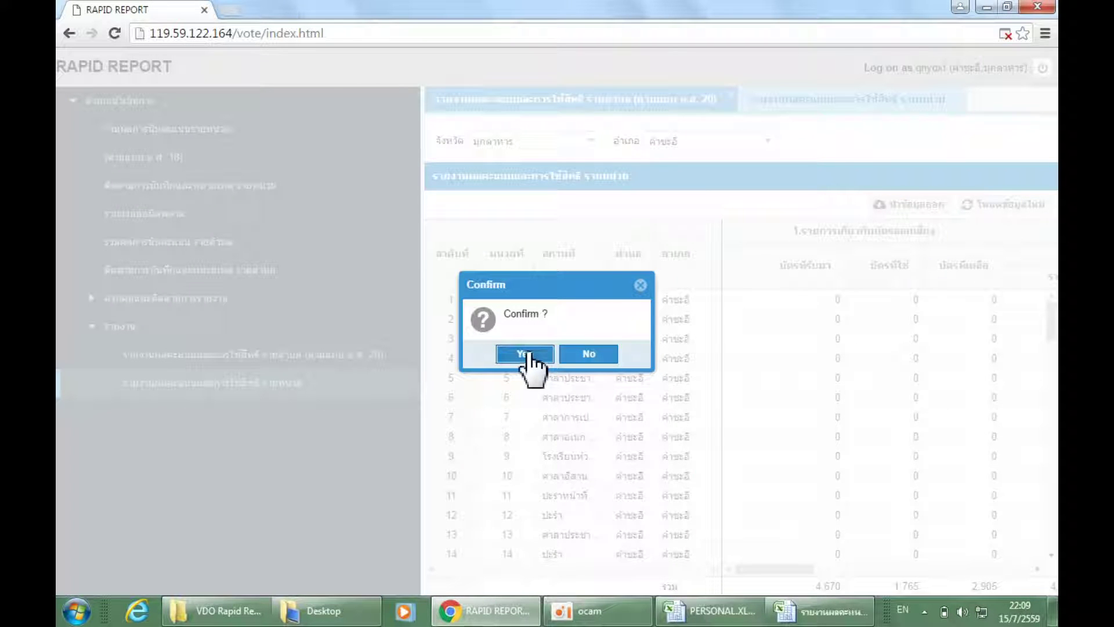
pyautogui.click(525, 354)
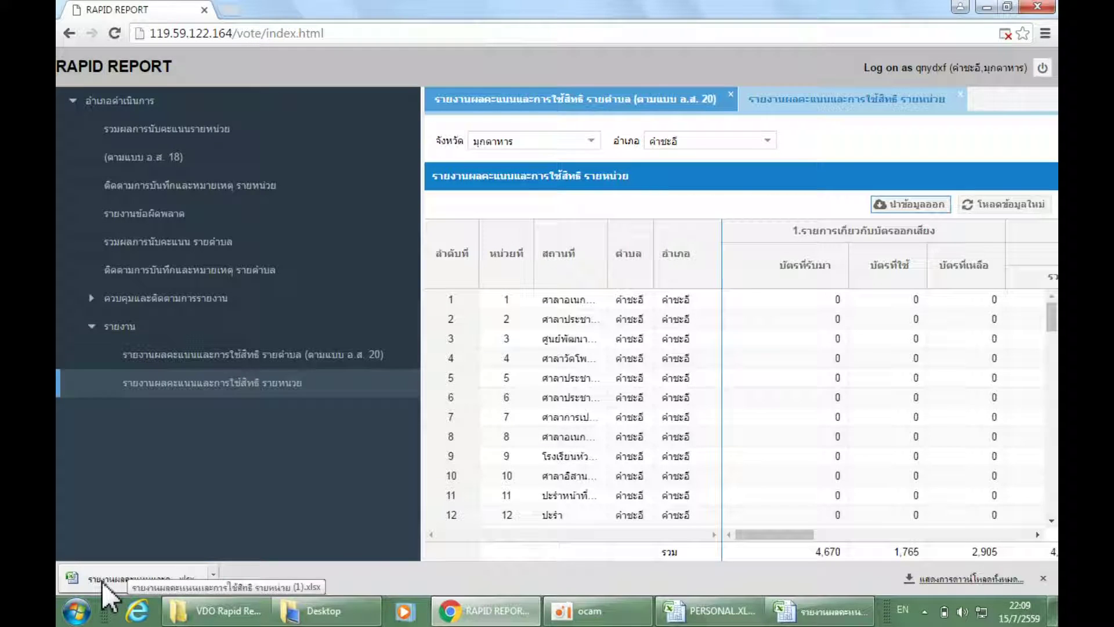
# Step: Open the downloaded per-unit workbook in Excel and review its rows down to the totals row
pyautogui.click(120, 576)
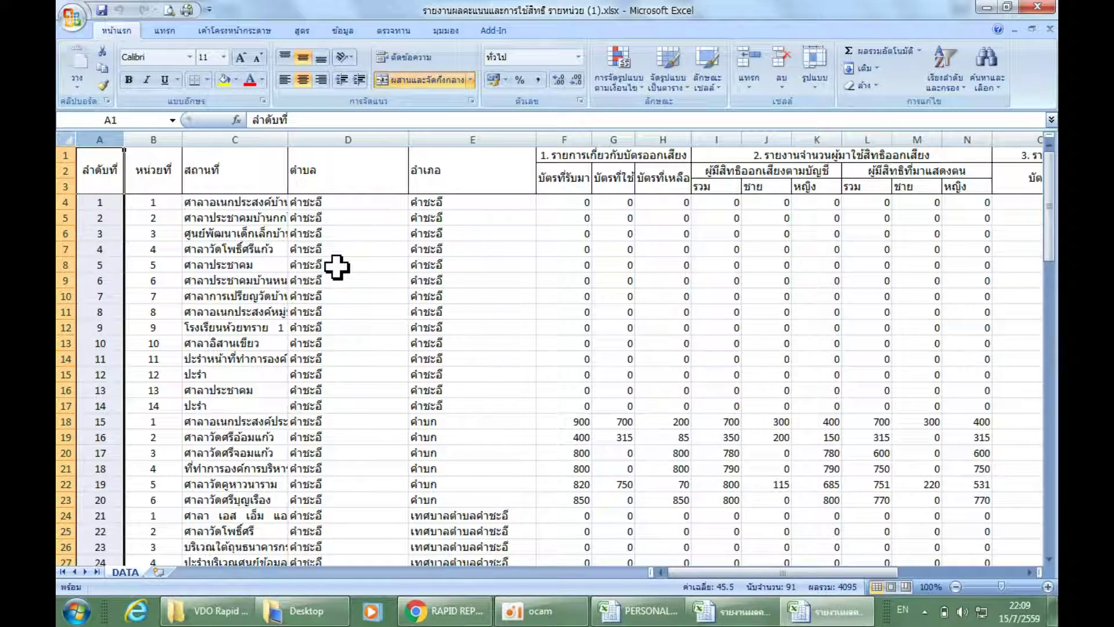
pyautogui.scroll(-5, 447, 400)
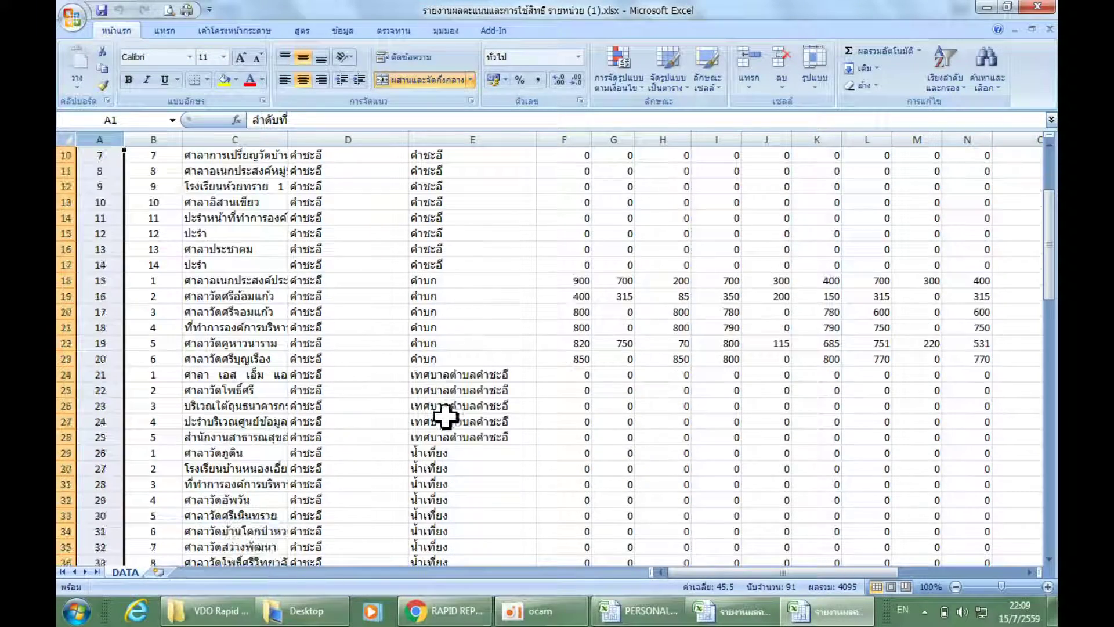
pyautogui.scroll(-5, 441, 371)
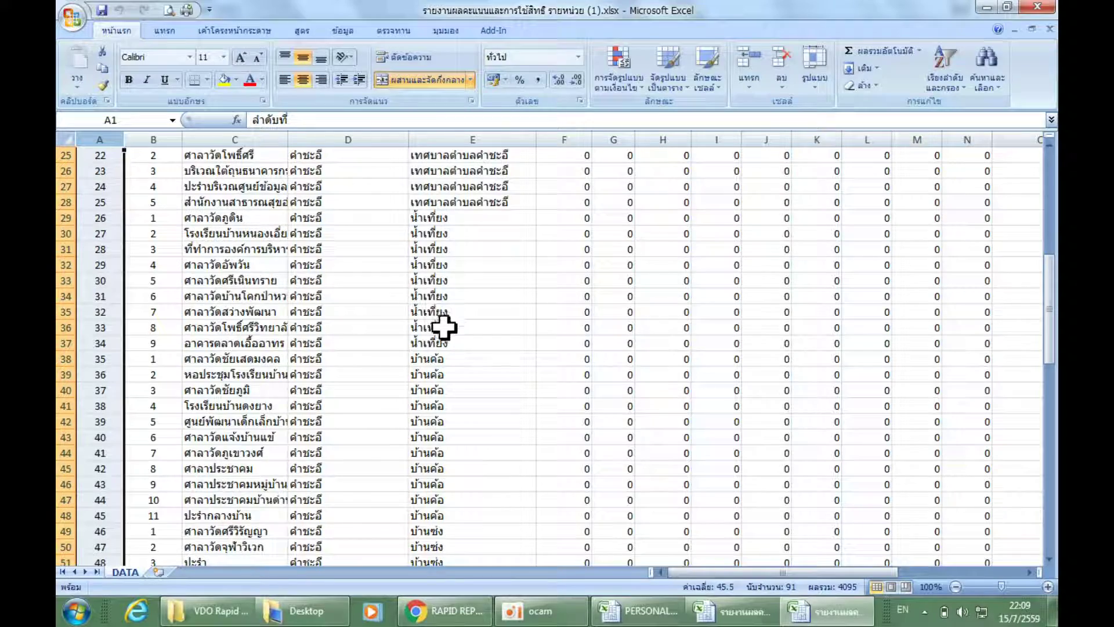
pyautogui.scroll(-15, 450, 348)
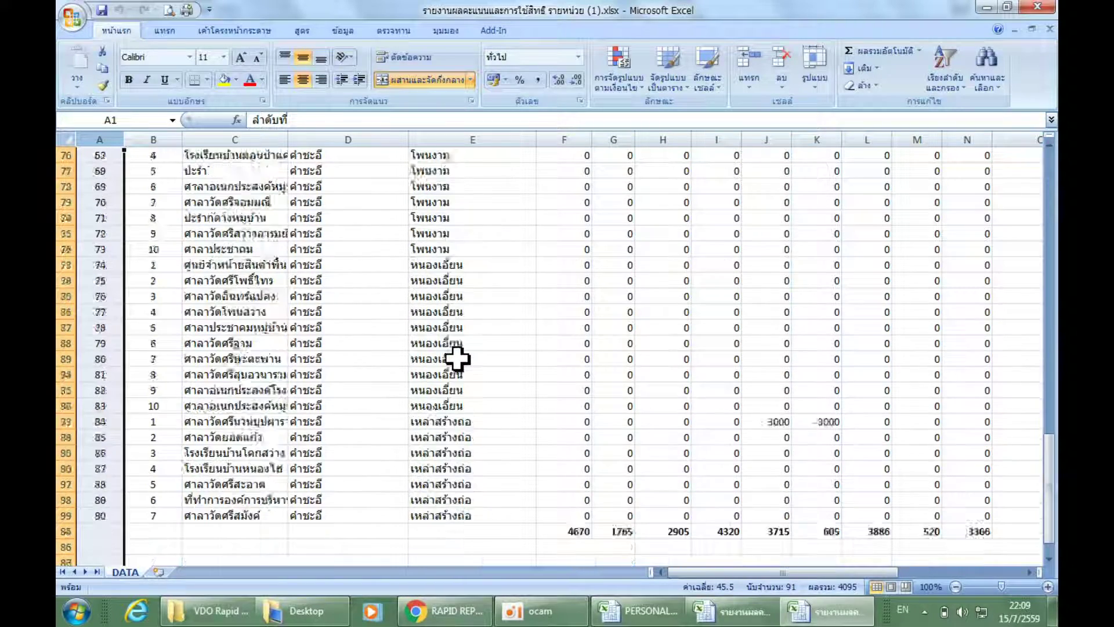
pyautogui.scroll(-2, 459, 361)
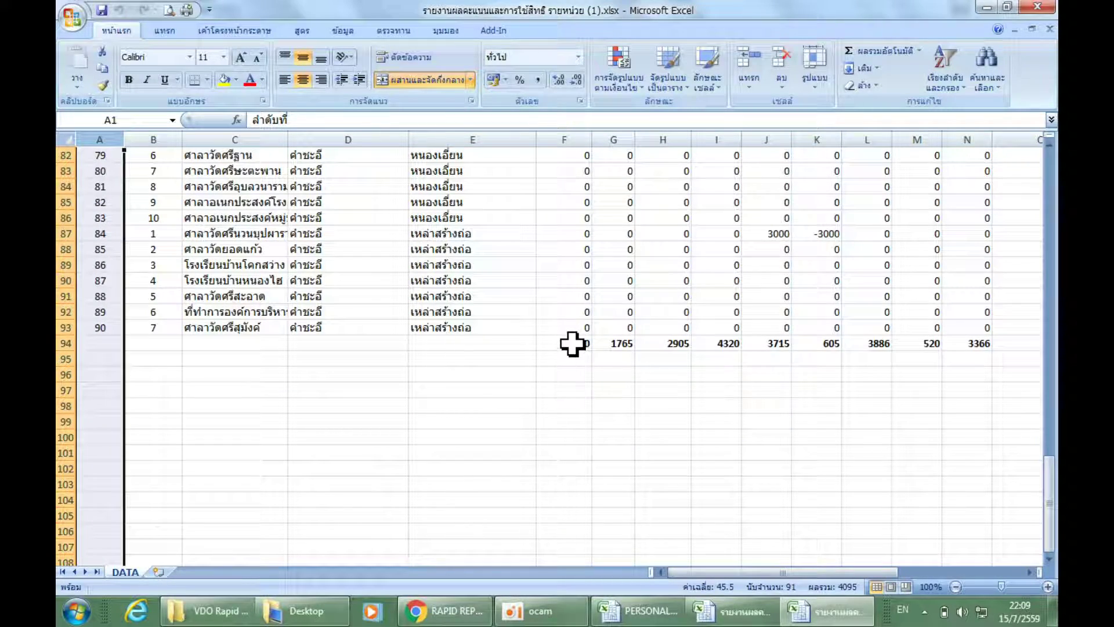
# Step: Save the per-unit report workbook as an Excel 97-2003 Workbook (.xls) in the Desktop folder of DATA (D:)
pyautogui.scroll(20, 559, 321)
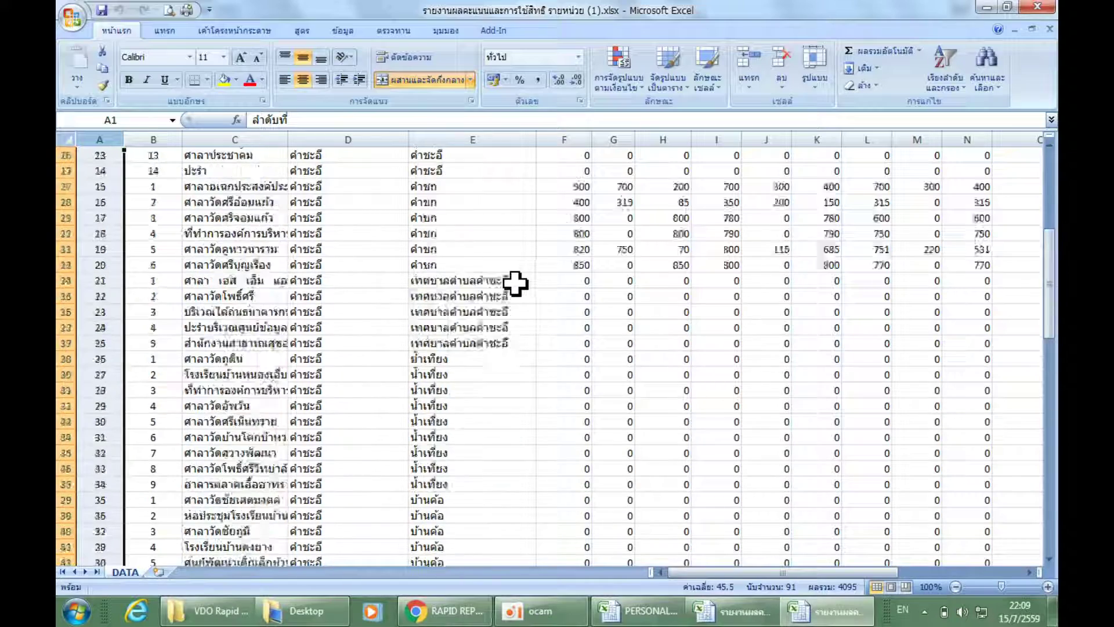
pyautogui.click(69, 17)
pyautogui.moveTo(114, 158)
pyautogui.click(250, 200)
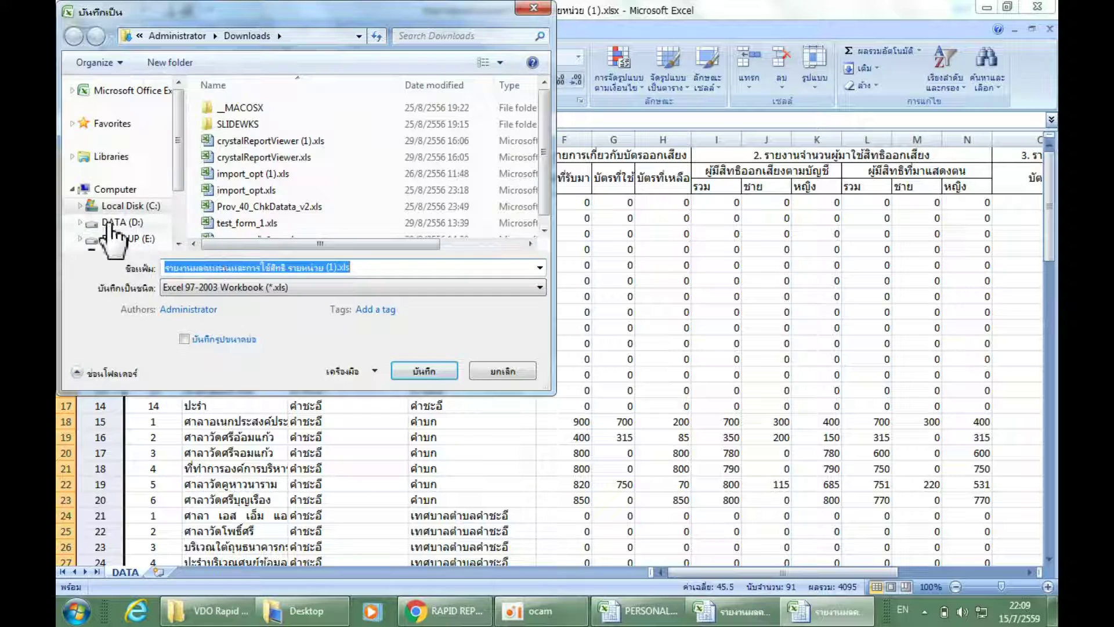
pyautogui.click(133, 223)
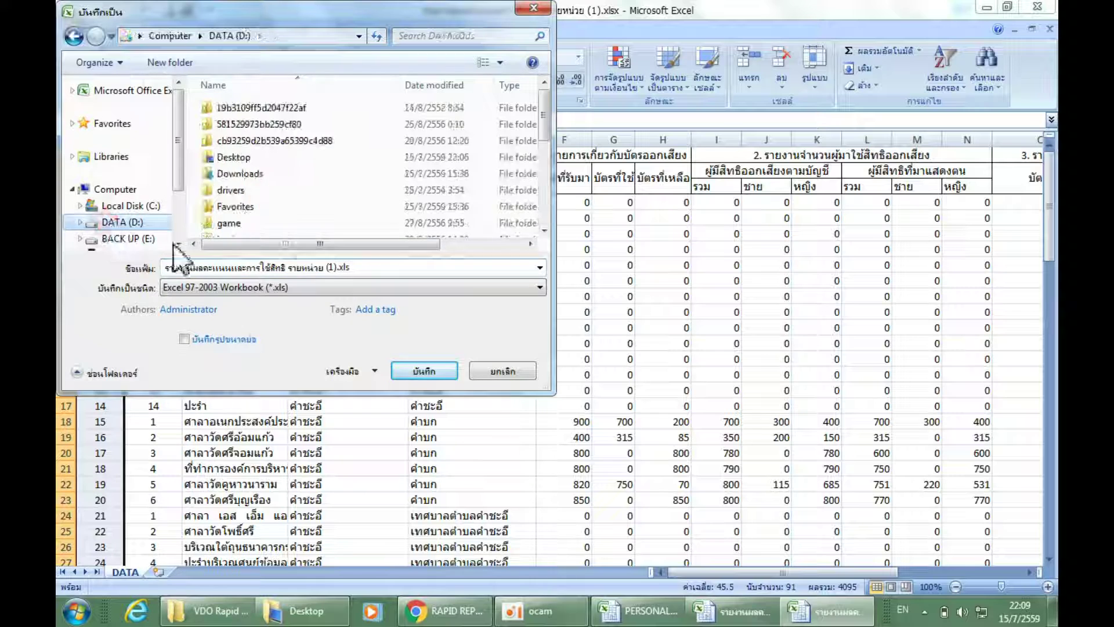
pyautogui.doubleClick(234, 157)
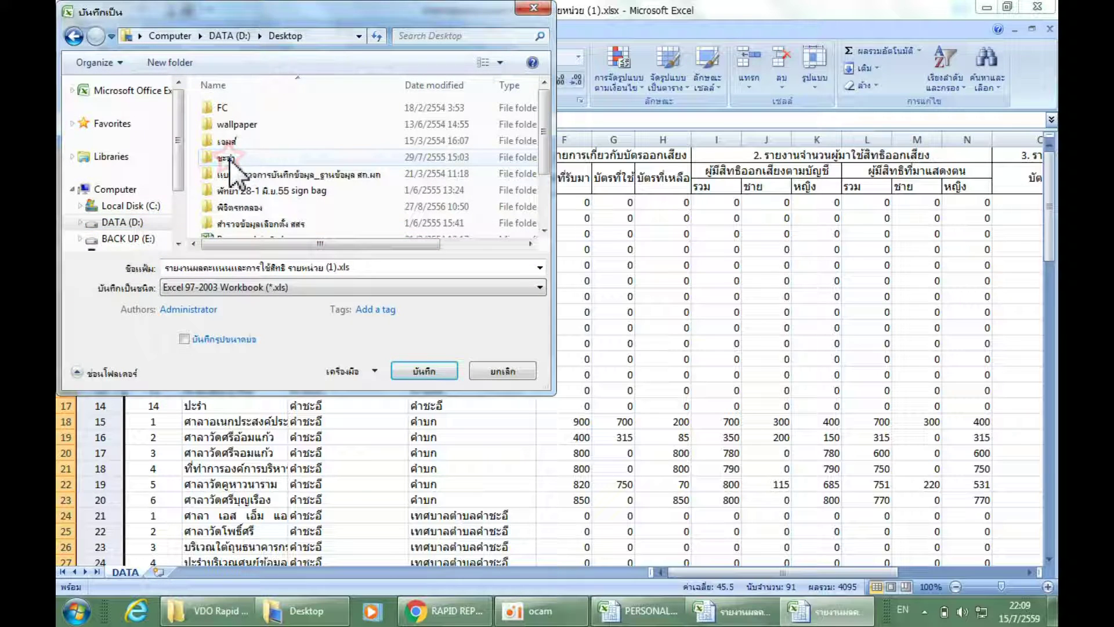
pyautogui.click(418, 376)
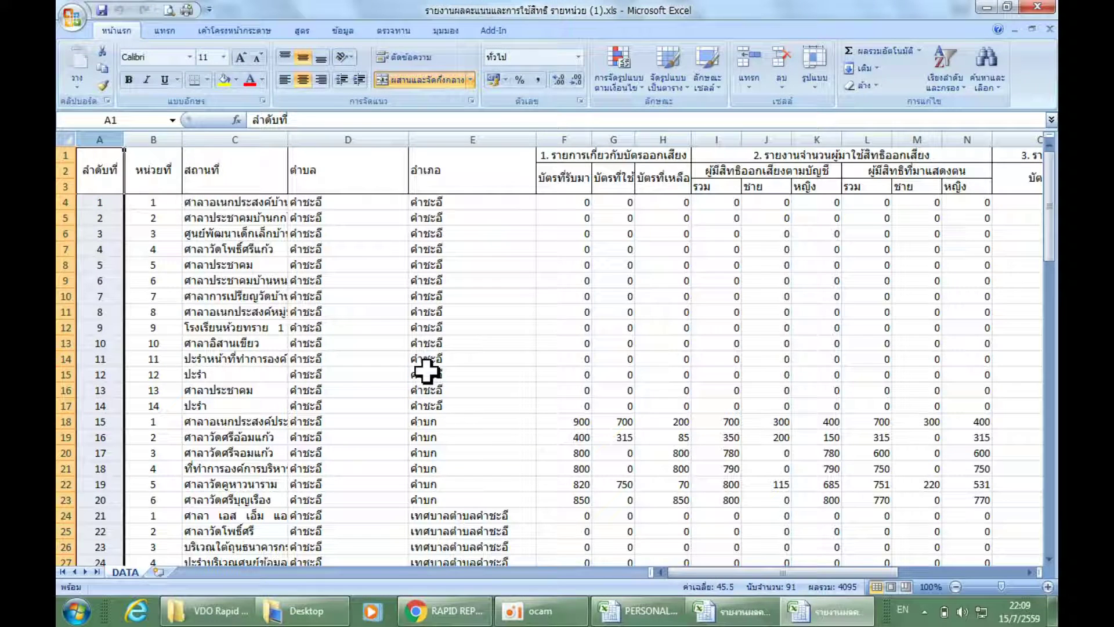
# Step: Close the open Excel workbooks, including PERSONAL.XLS, and minimize the browser to show the desktop
pyautogui.click(1047, 7)
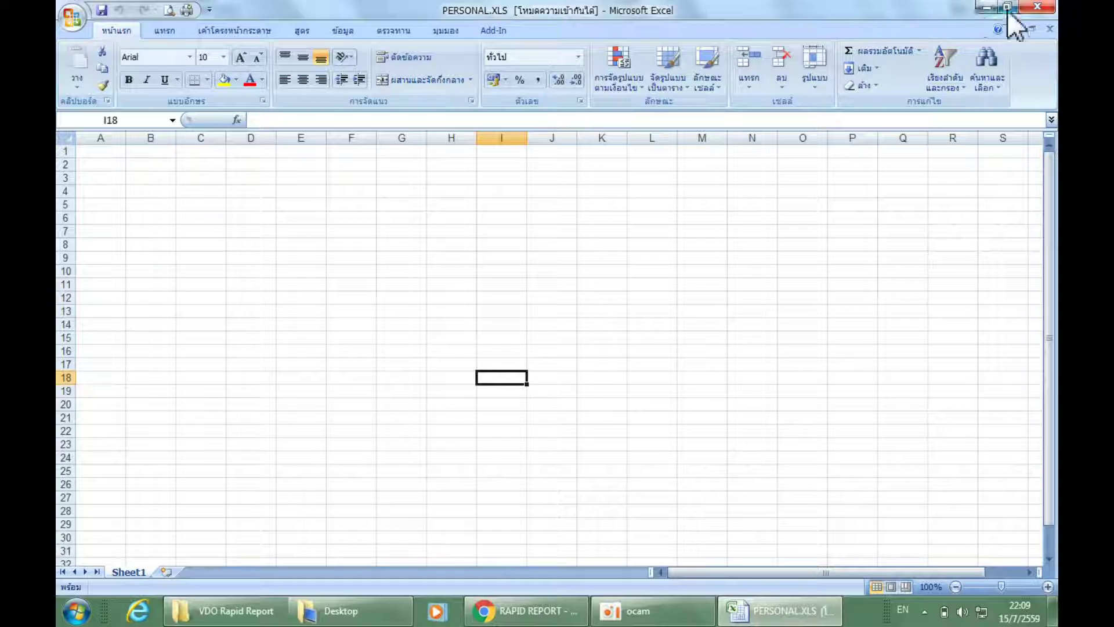
pyautogui.click(1038, 6)
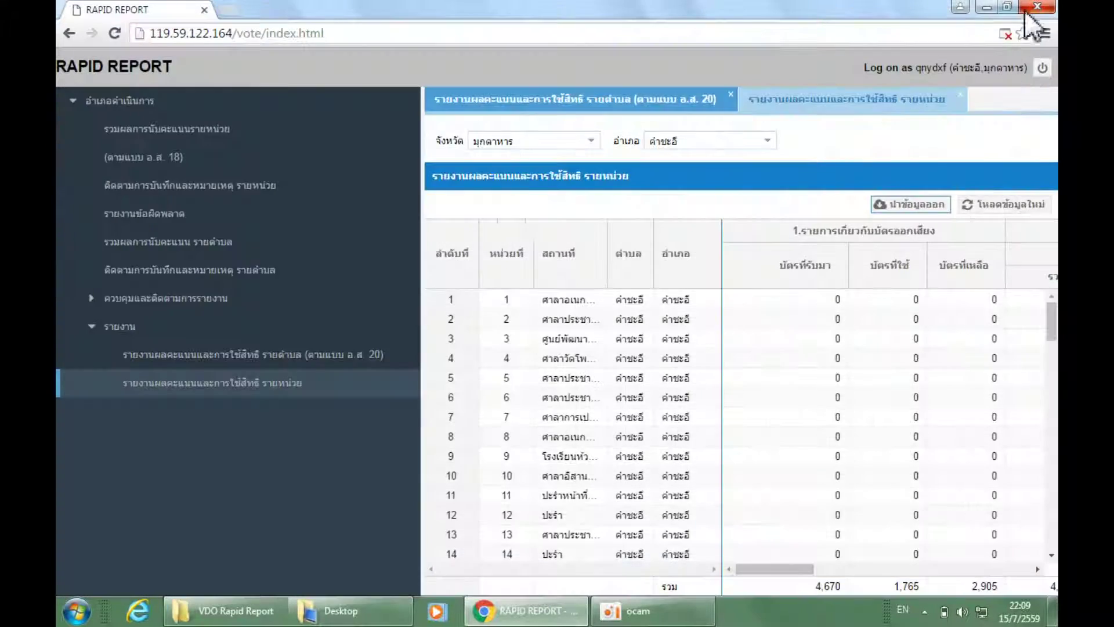
pyautogui.click(986, 8)
# Step: Open the Desktop folder on DATA (D:) and widen its Name column to check the saved report files' full names
pyautogui.doubleClick(85, 206)
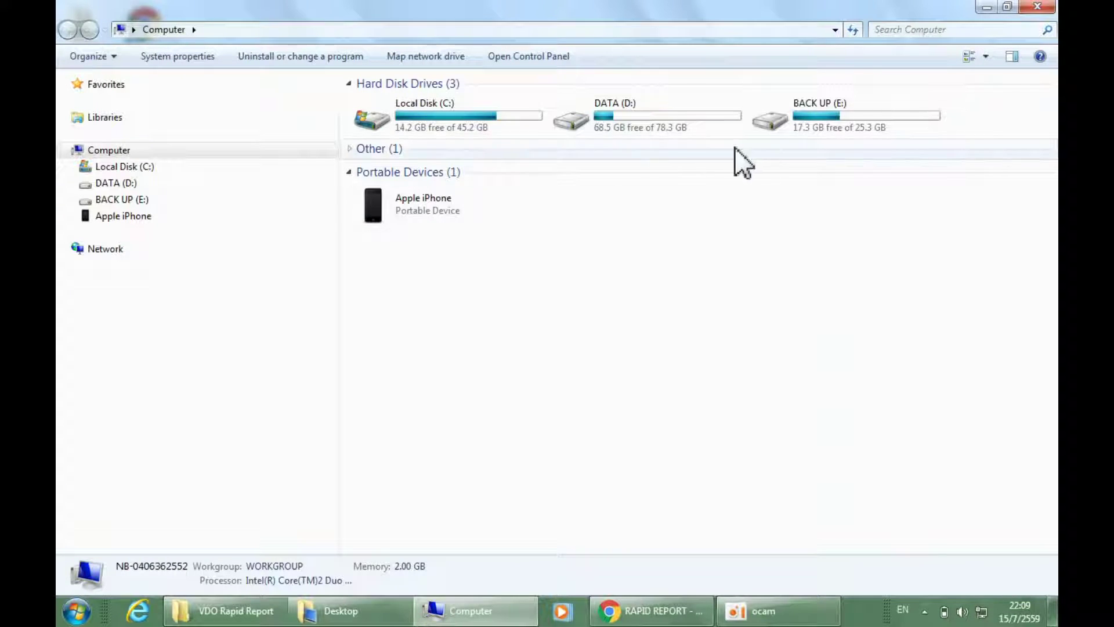
pyautogui.doubleClick(634, 137)
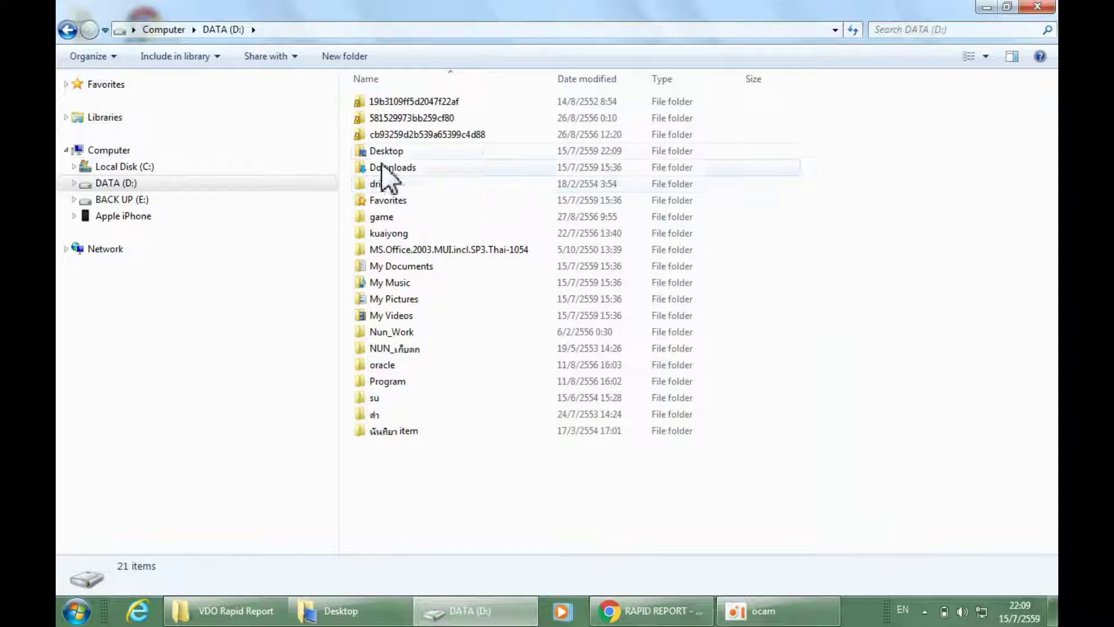
pyautogui.doubleClick(374, 152)
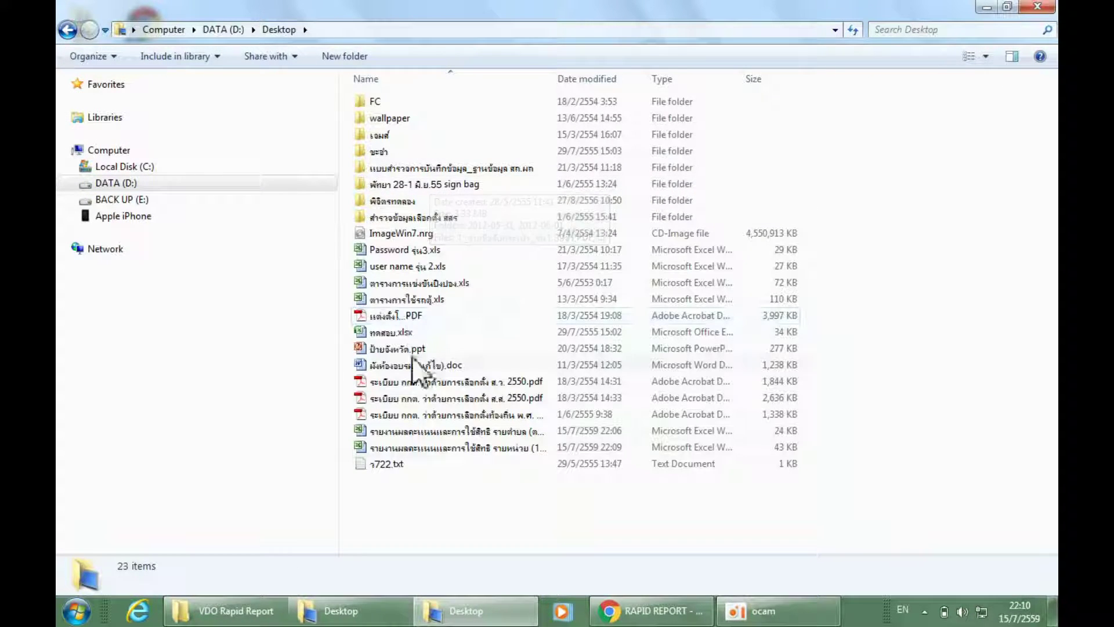
pyautogui.moveTo(553, 76); pyautogui.dragTo(670, 81)
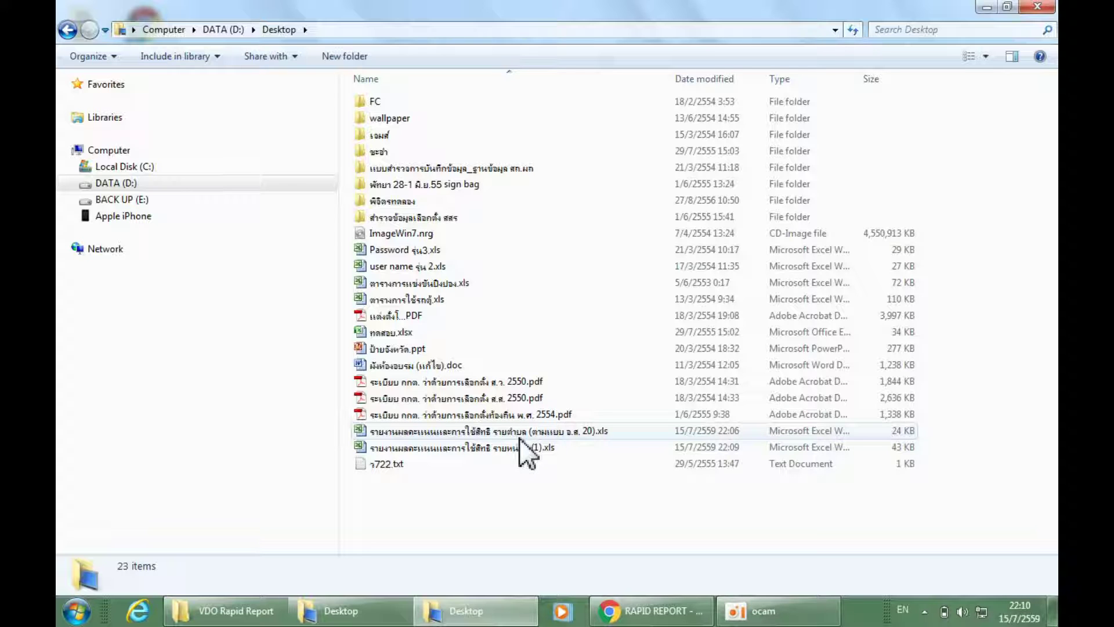
# Step: Minimize the Desktop folder window and switch back to RAPID REPORT in Chrome
pyautogui.click(986, 6)
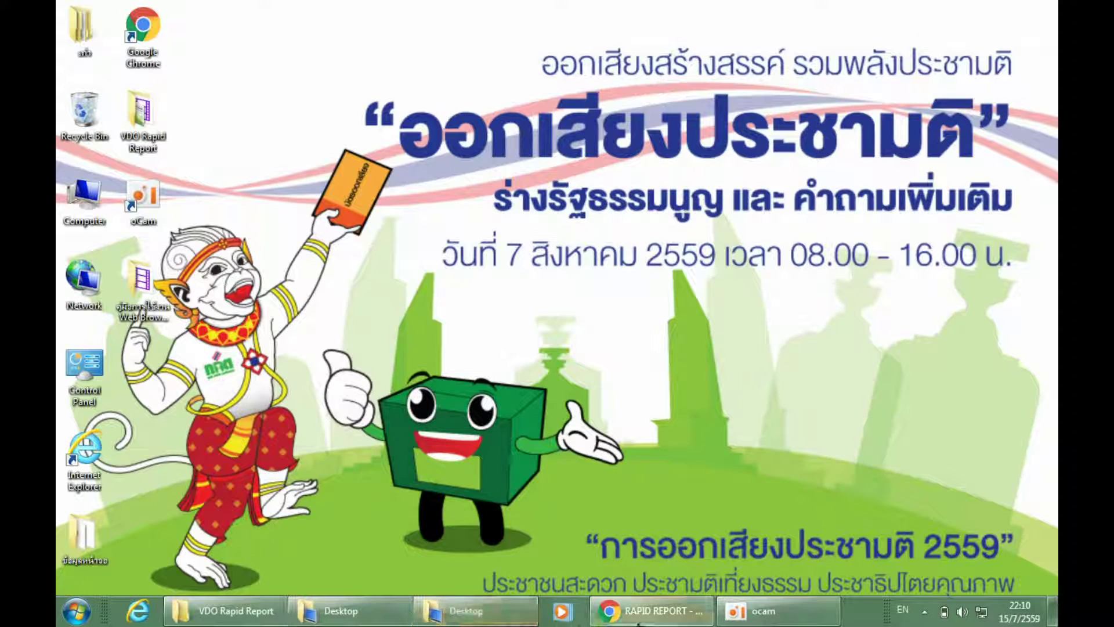
pyautogui.click(644, 610)
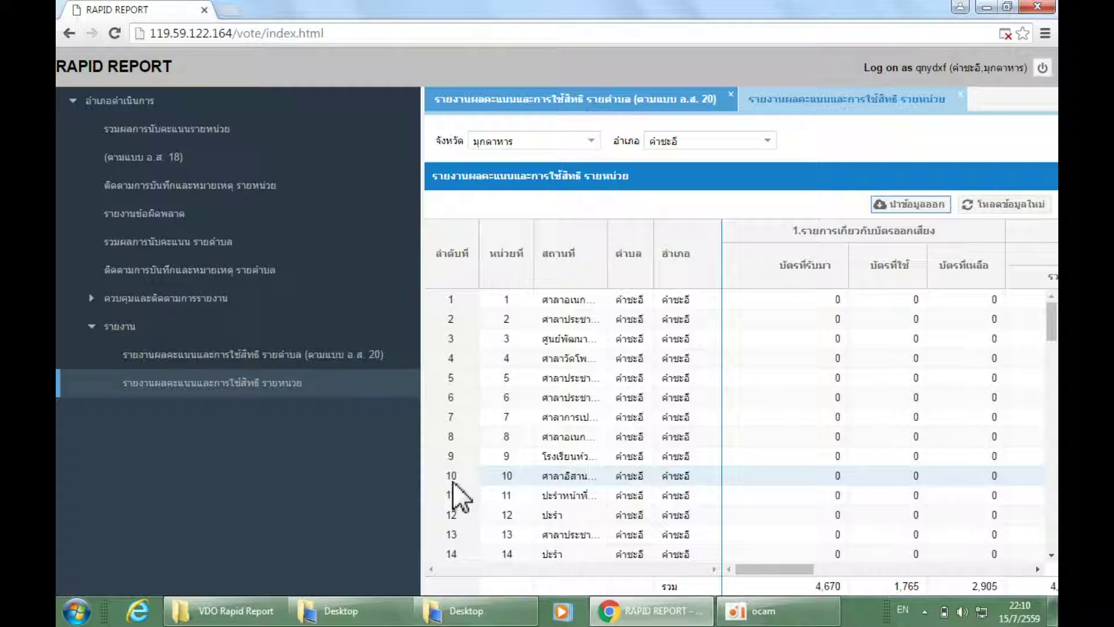